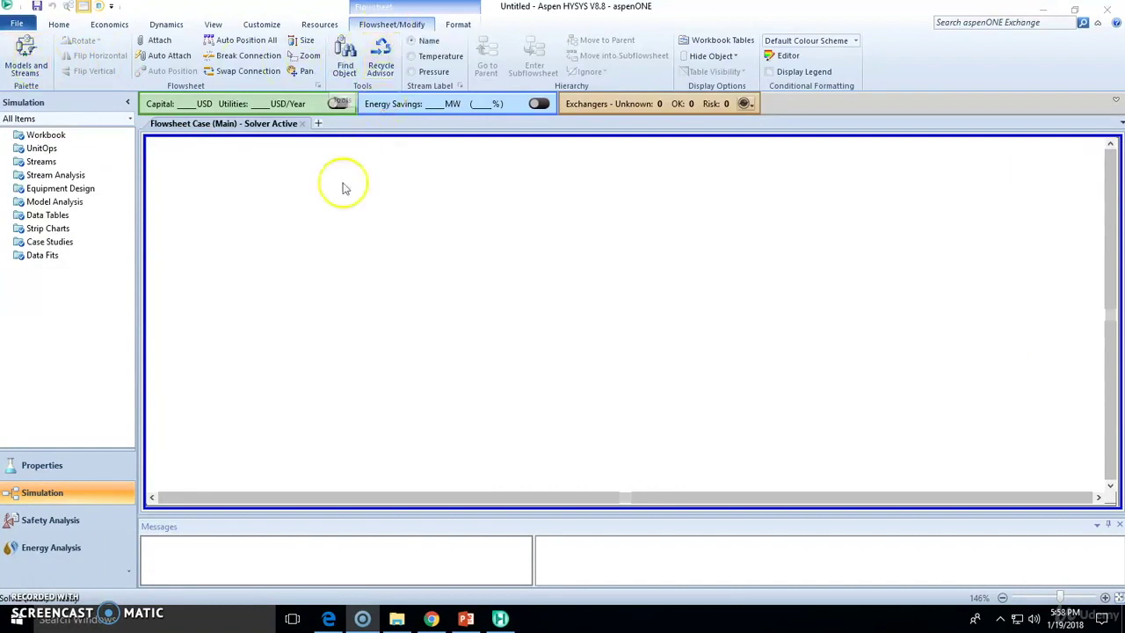
Bring HYSYS to the front and open the Model Palette from Models and Streams.
{"action": "left_click", "coordinate": [326, 219]}
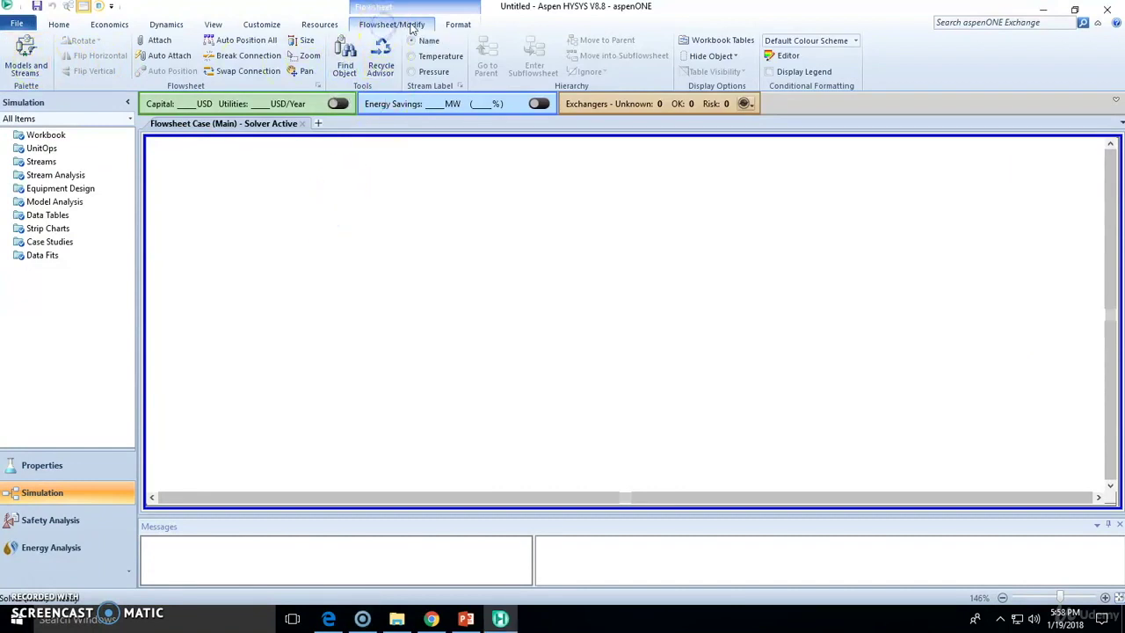
{"action": "left_click", "coordinate": [26, 54]}
Move the palette right, widen it, and browse the Columns, Dynamics, Custom and Upstream tabs.
{"action": "left_click_drag", "start_coordinate": [57, 47], "coordinate": [961, 139]}
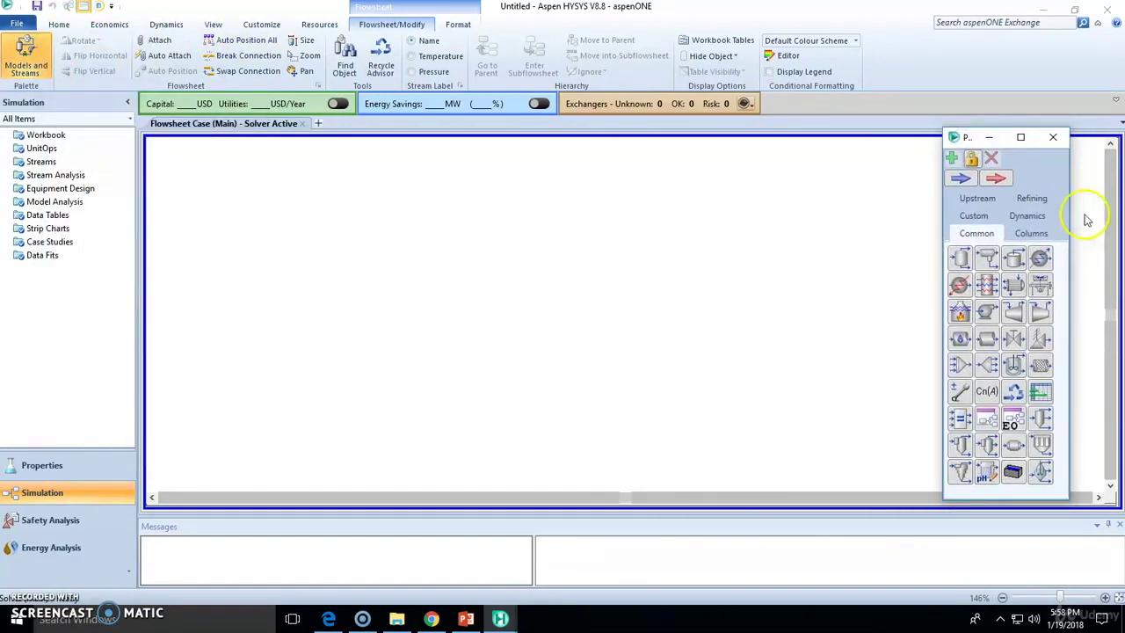
{"action": "left_click_drag", "start_coordinate": [1071, 217], "coordinate": [1100, 218]}
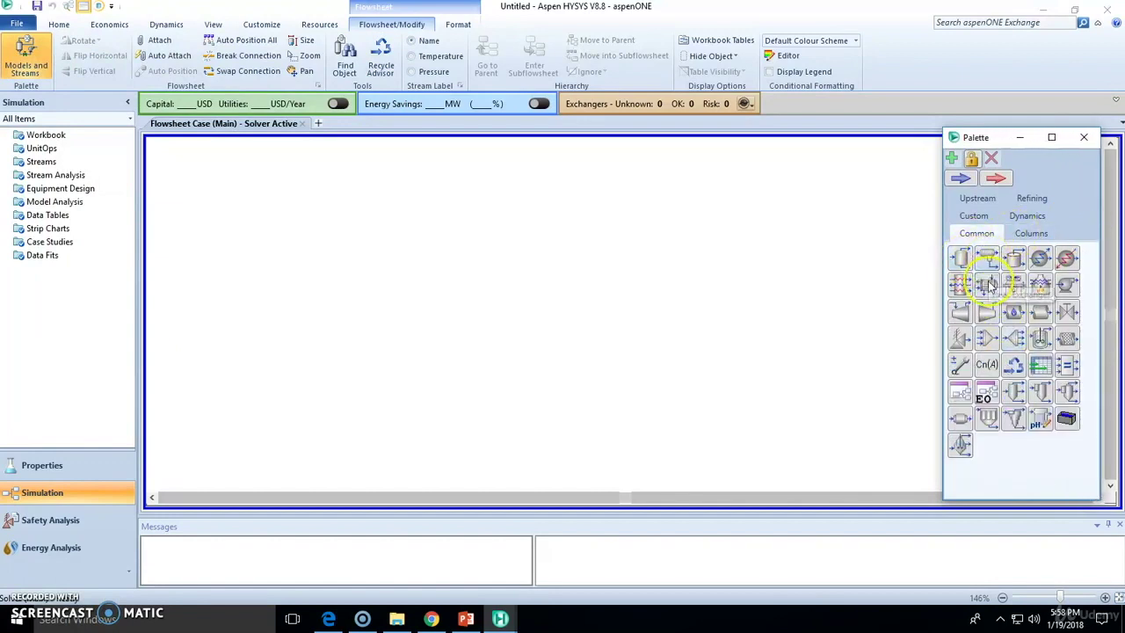
{"action": "left_click", "coordinate": [1028, 233]}
{"action": "left_click", "coordinate": [1029, 217]}
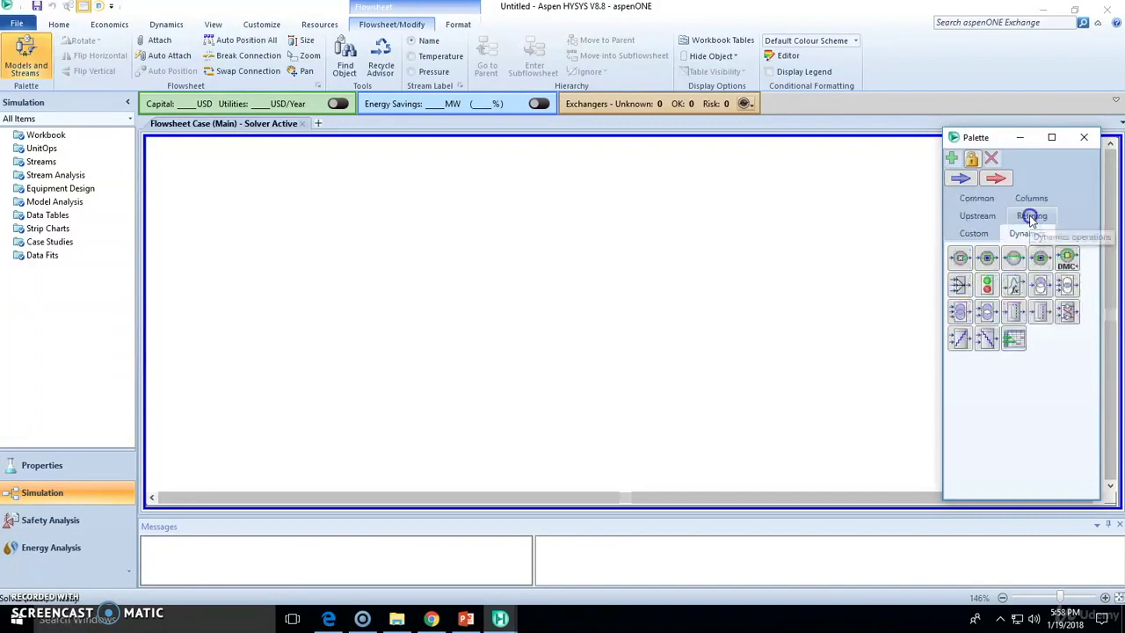
{"action": "left_click", "coordinate": [975, 234]}
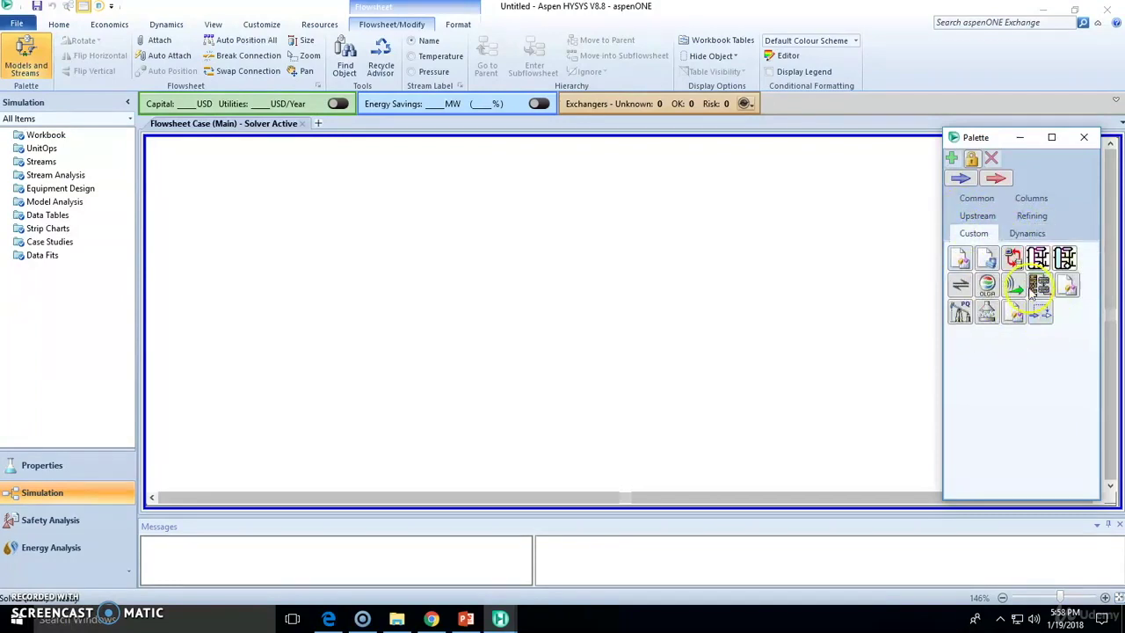
{"action": "left_click", "coordinate": [977, 216]}
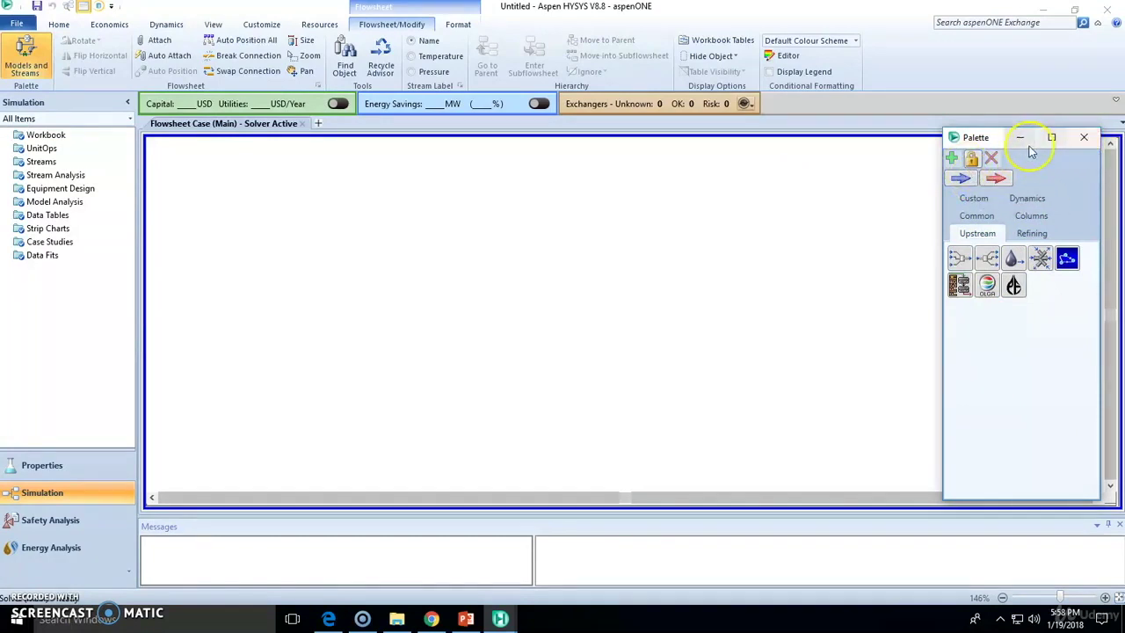
Dock the palette below the flowsheet, browse Common and Columns, then show the Messages pane.
{"action": "left_click_drag", "start_coordinate": [1024, 138], "coordinate": [636, 442]}
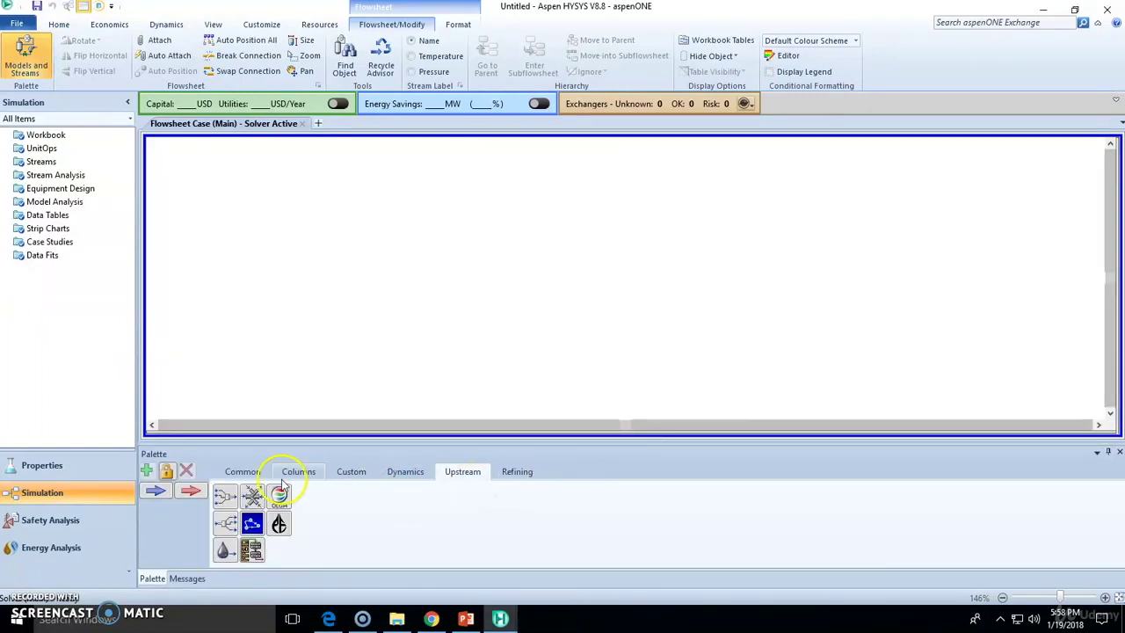
{"action": "left_click", "coordinate": [248, 473]}
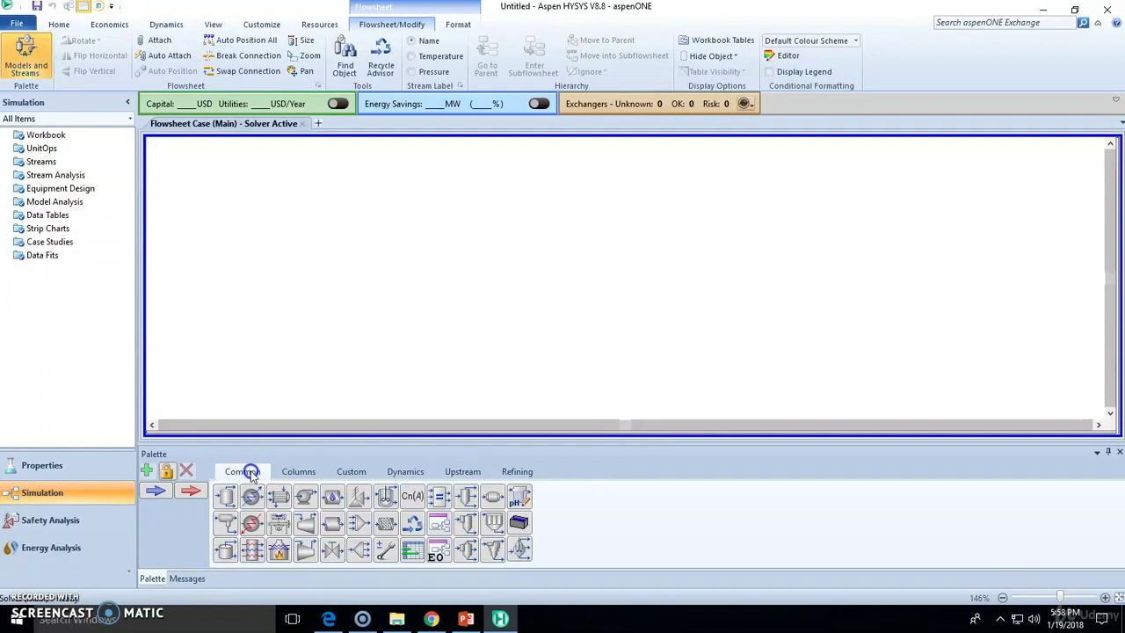
{"action": "left_click", "coordinate": [298, 473]}
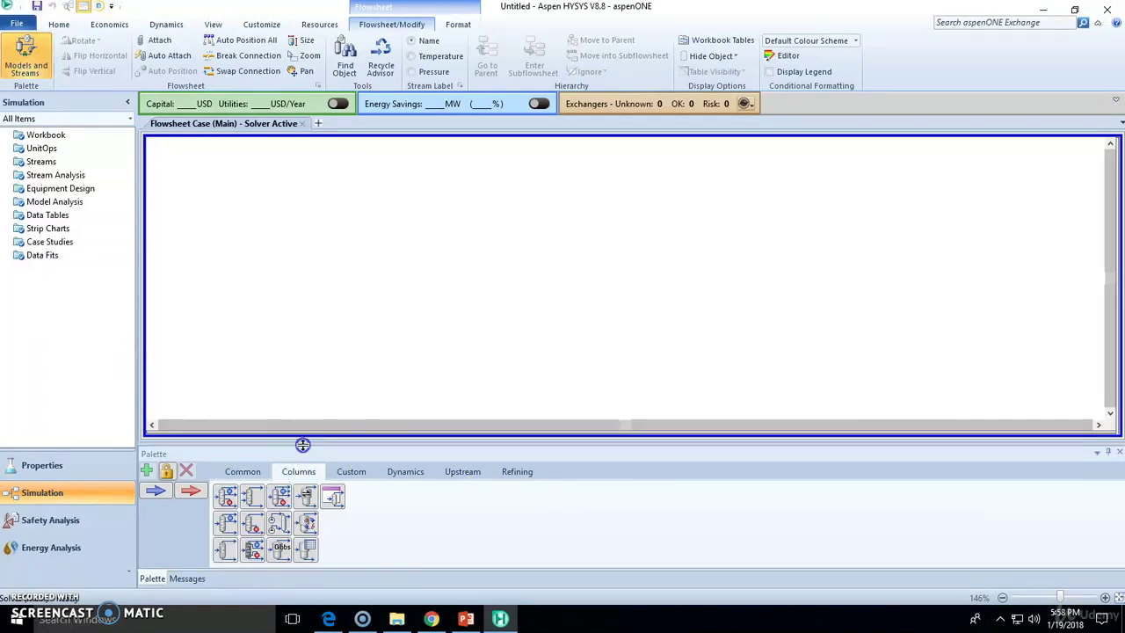
{"action": "left_click_drag", "start_coordinate": [302, 445], "coordinate": [302, 462]}
{"action": "left_click", "coordinate": [266, 493]}
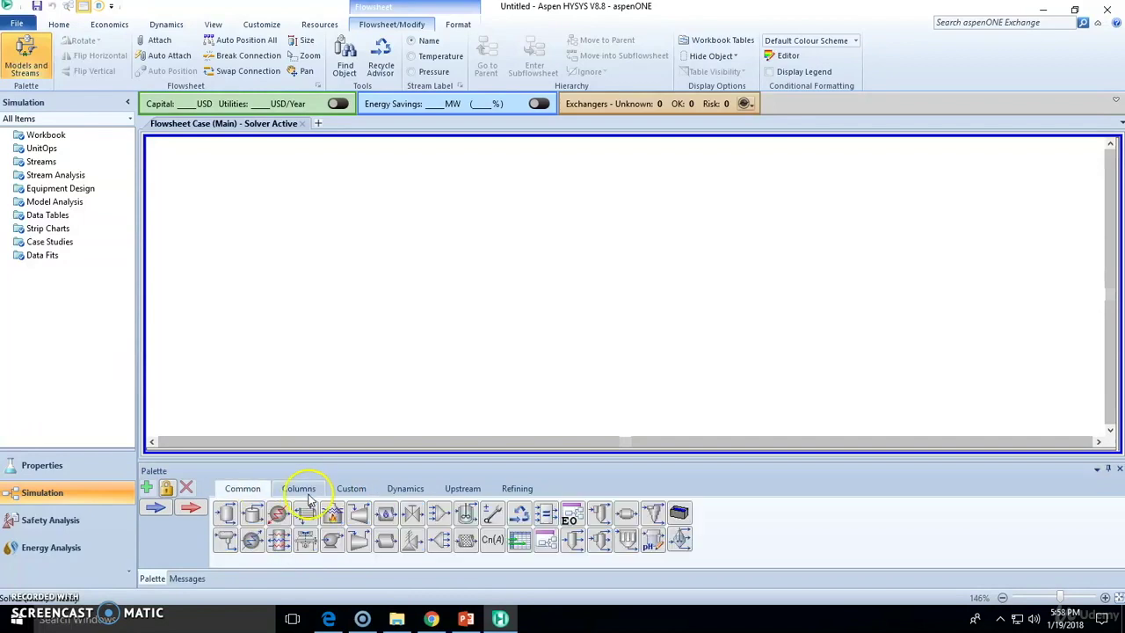
{"action": "left_click", "coordinate": [298, 488]}
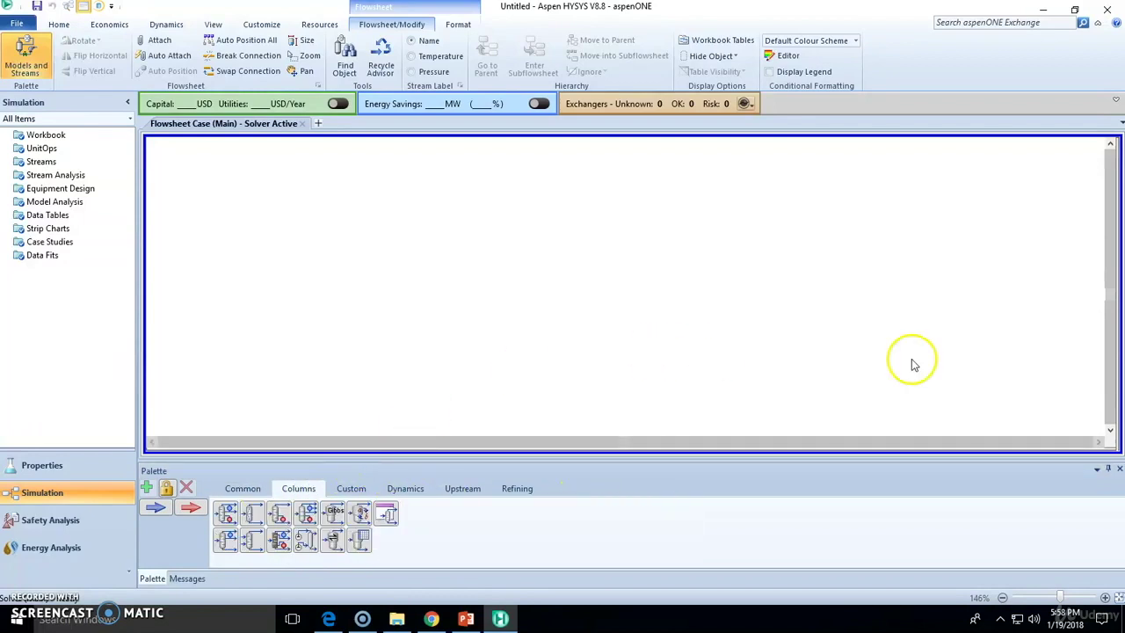
{"action": "left_click", "coordinate": [187, 578]}
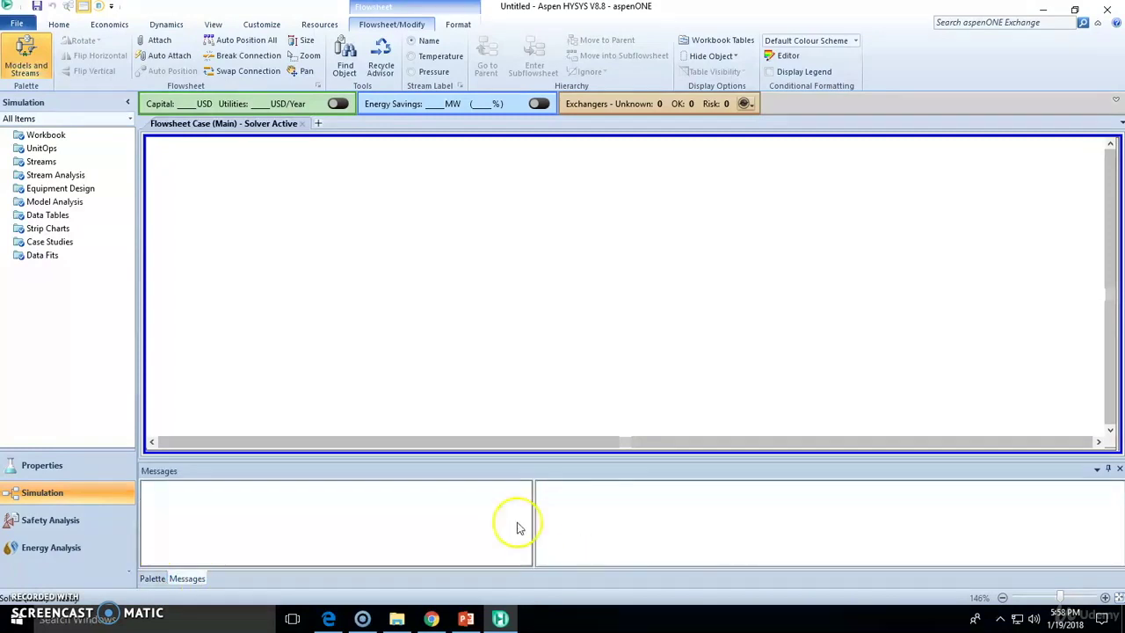
Restore the Palette tab, maximize Help, and open The HYSYS Simulation Environment > Unit Operations Overview.
{"action": "left_click", "coordinate": [152, 580]}
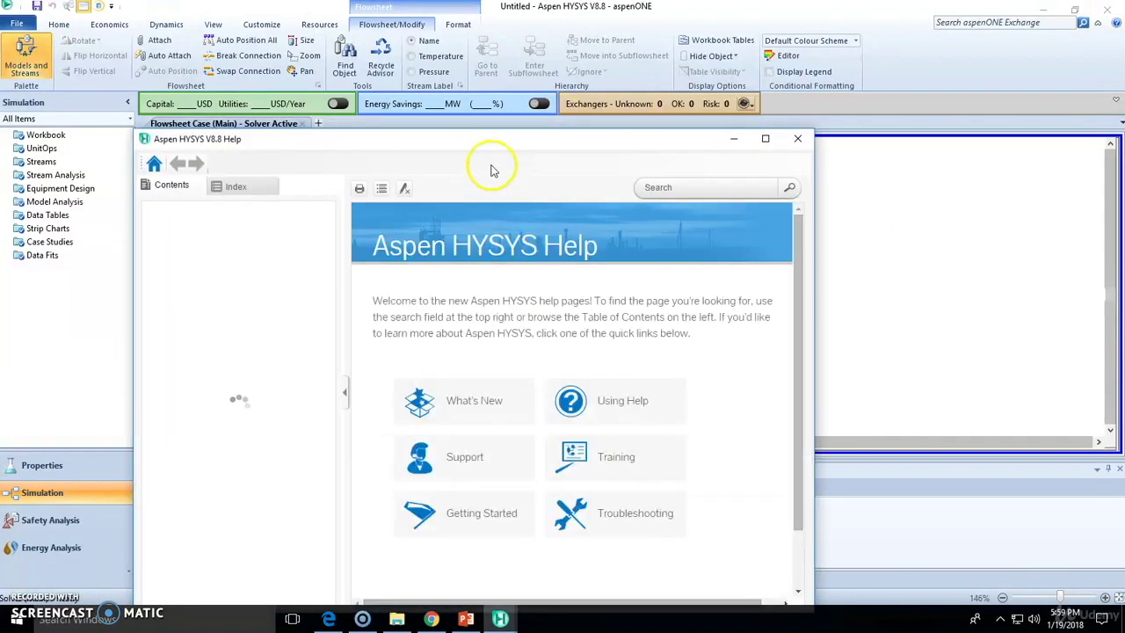
{"action": "double_click", "coordinate": [472, 151]}
{"action": "left_click", "coordinate": [45, 81]}
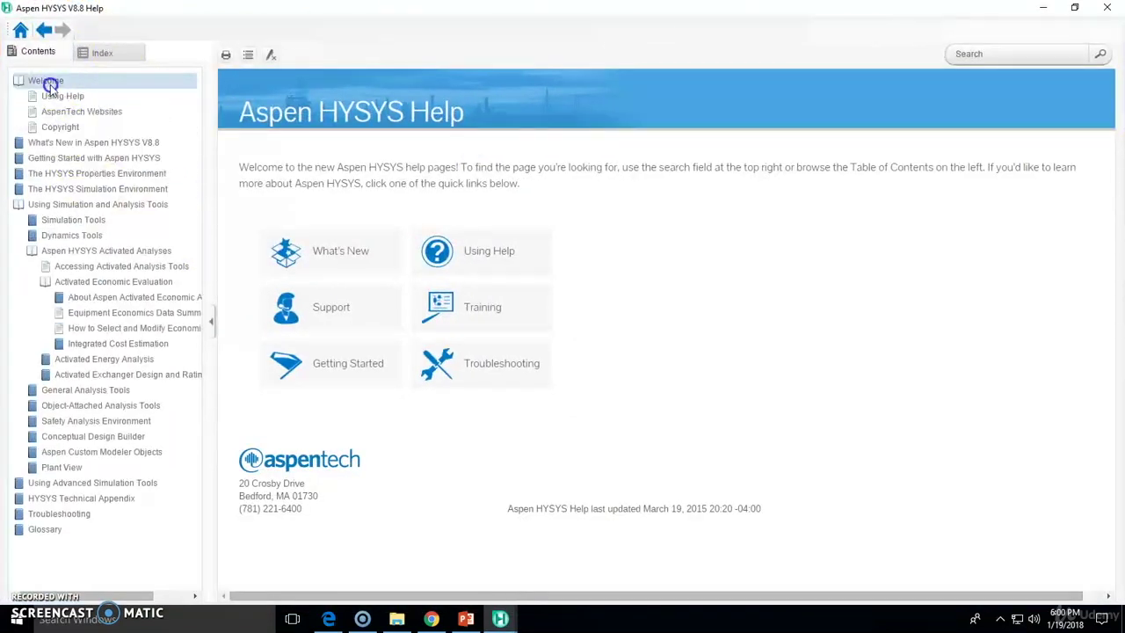
{"action": "left_click", "coordinate": [65, 78]}
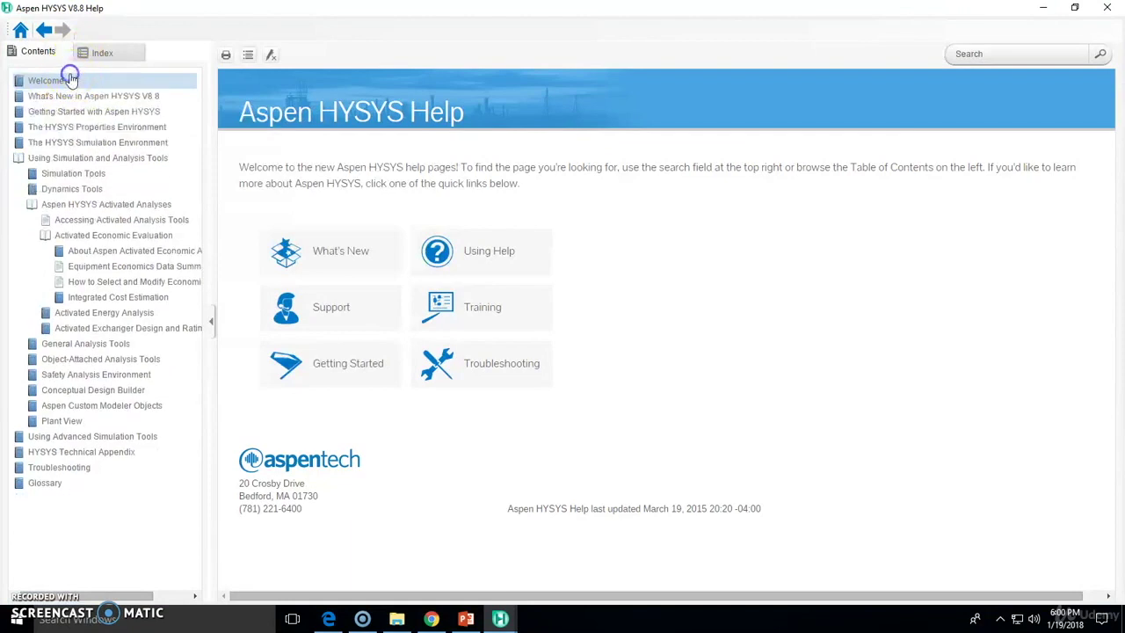
{"action": "left_click", "coordinate": [72, 157]}
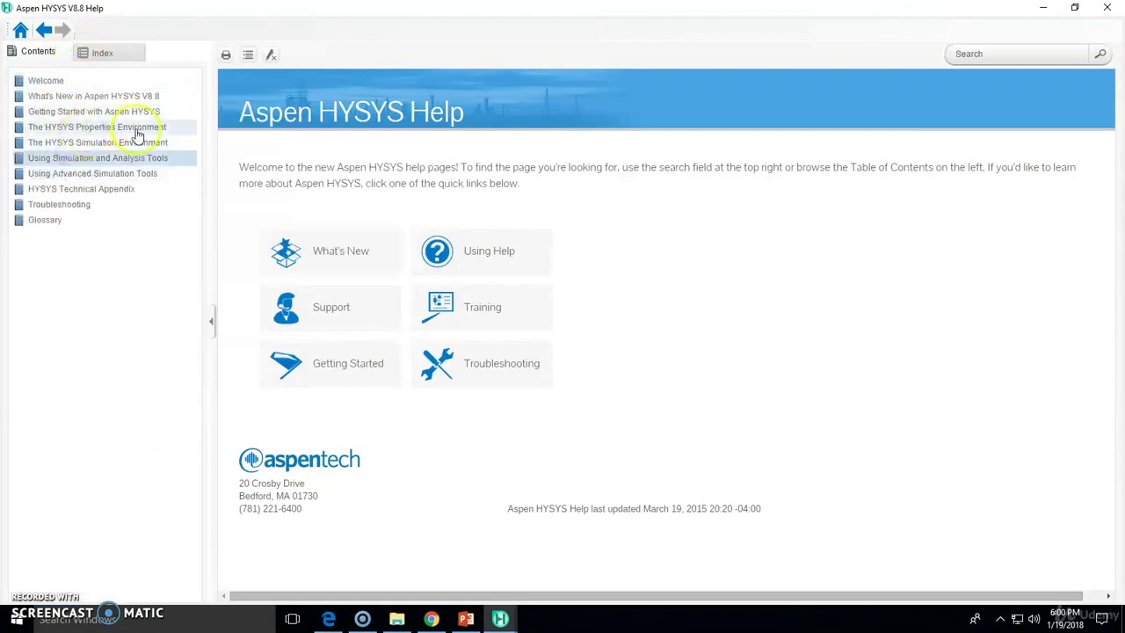
{"action": "left_click", "coordinate": [42, 145]}
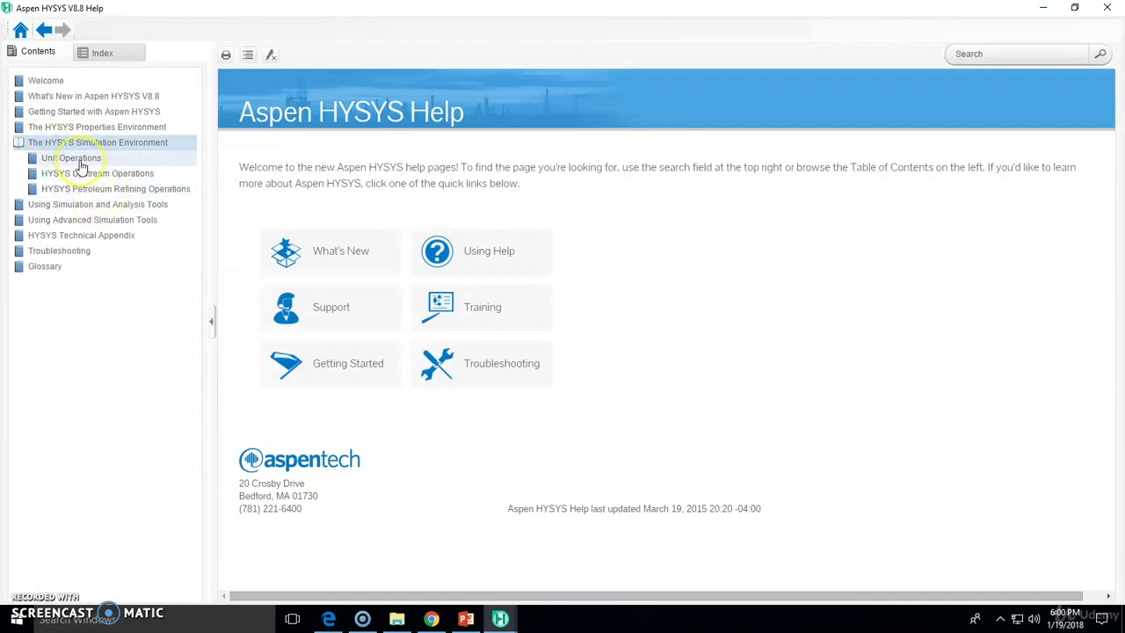
{"action": "left_click", "coordinate": [78, 159]}
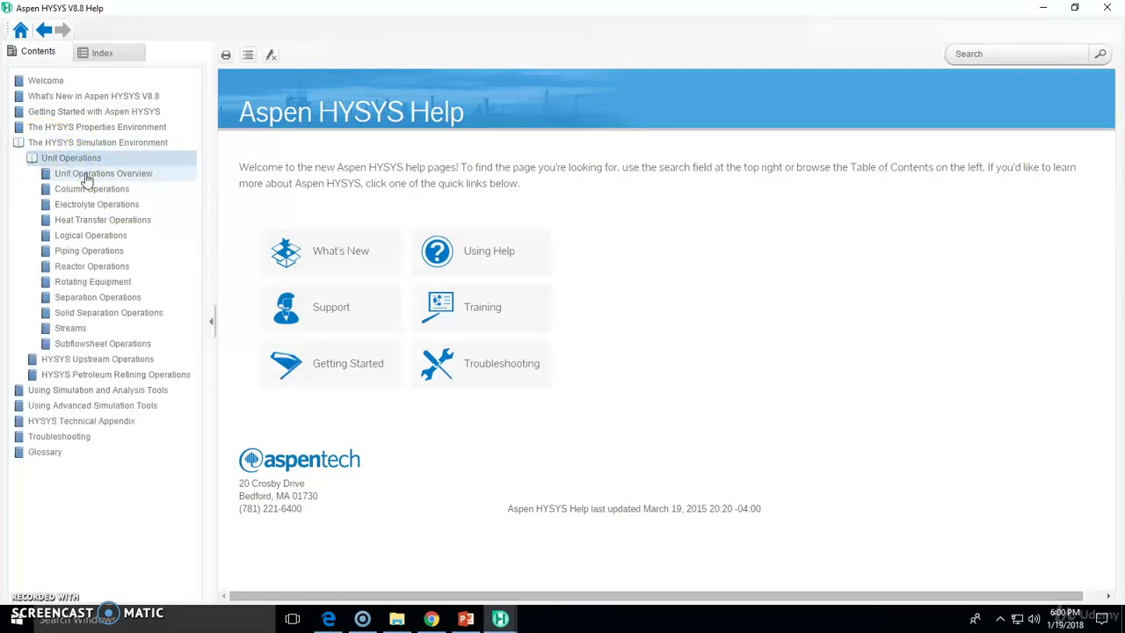
{"action": "left_click", "coordinate": [86, 175]}
Scroll through the Unit Operations Overview page and re-expand its subtopics.
{"action": "scroll", "coordinate": [633, 255], "scroll_direction": "down", "scroll_amount": 10}
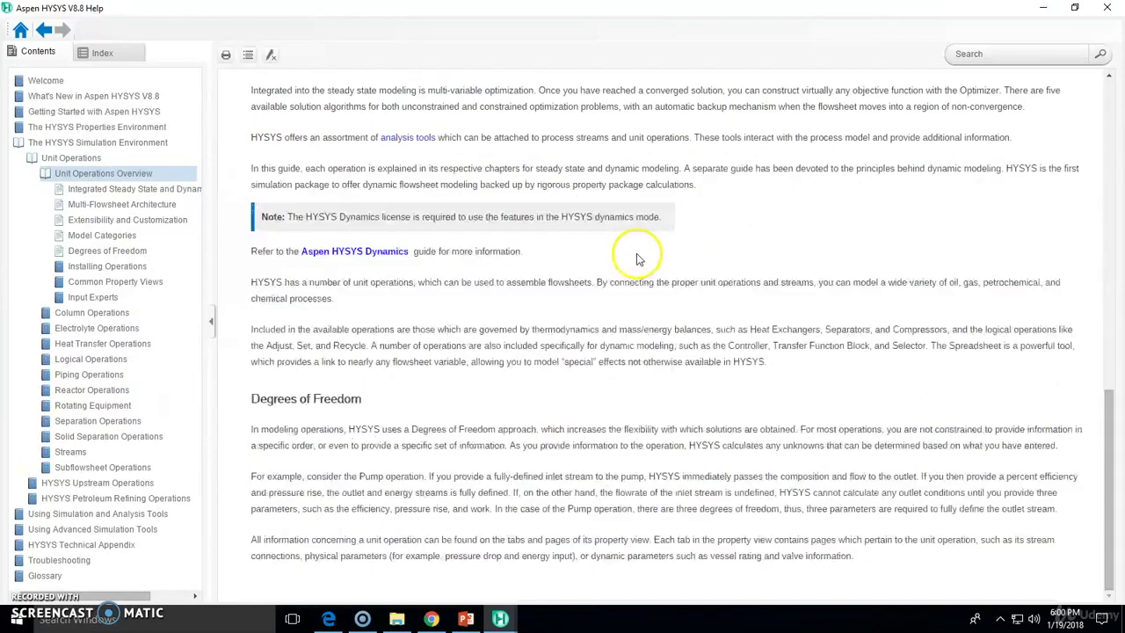
{"action": "scroll", "coordinate": [615, 253], "scroll_direction": "up", "scroll_amount": 10}
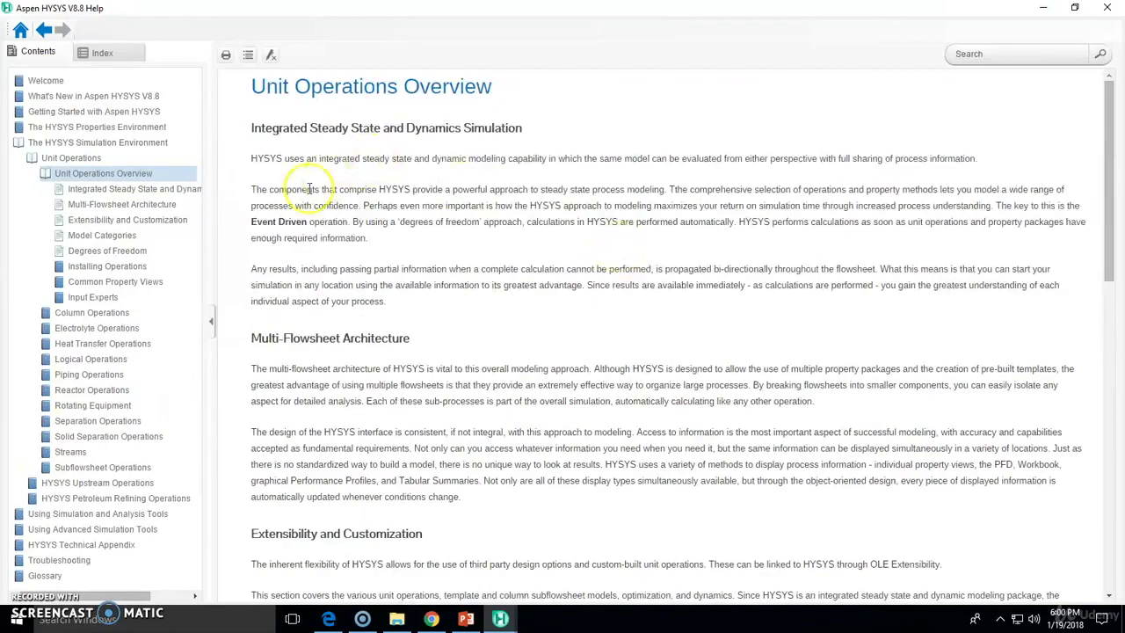
{"action": "scroll", "coordinate": [603, 284], "scroll_direction": "down", "scroll_amount": 10}
{"action": "scroll", "coordinate": [480, 349], "scroll_direction": "up", "scroll_amount": 10}
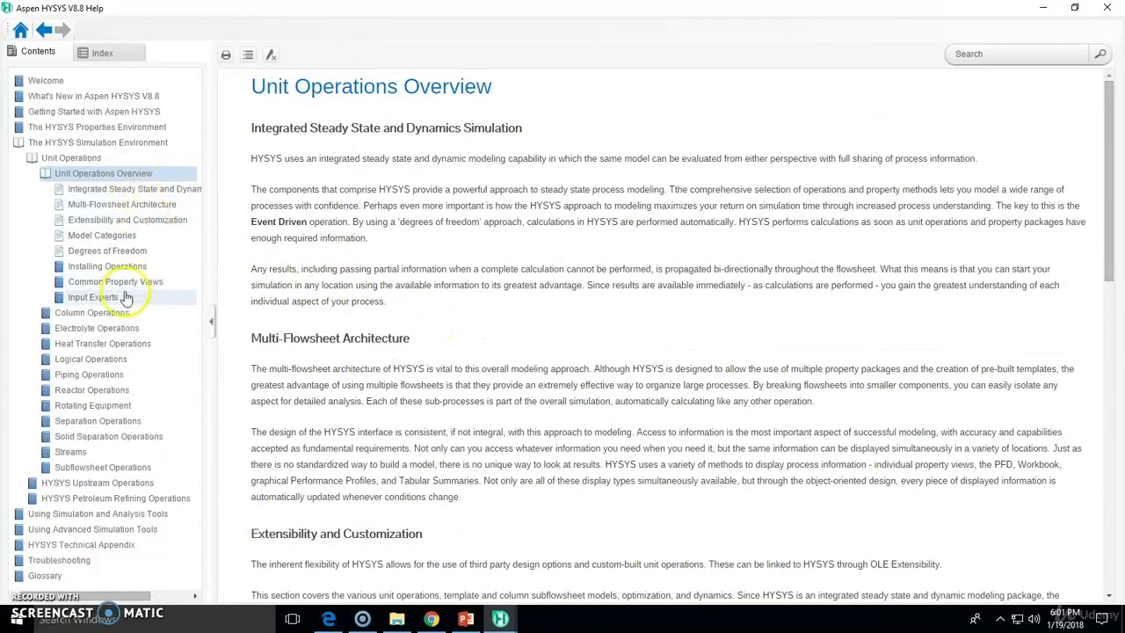
{"action": "left_click", "coordinate": [115, 172]}
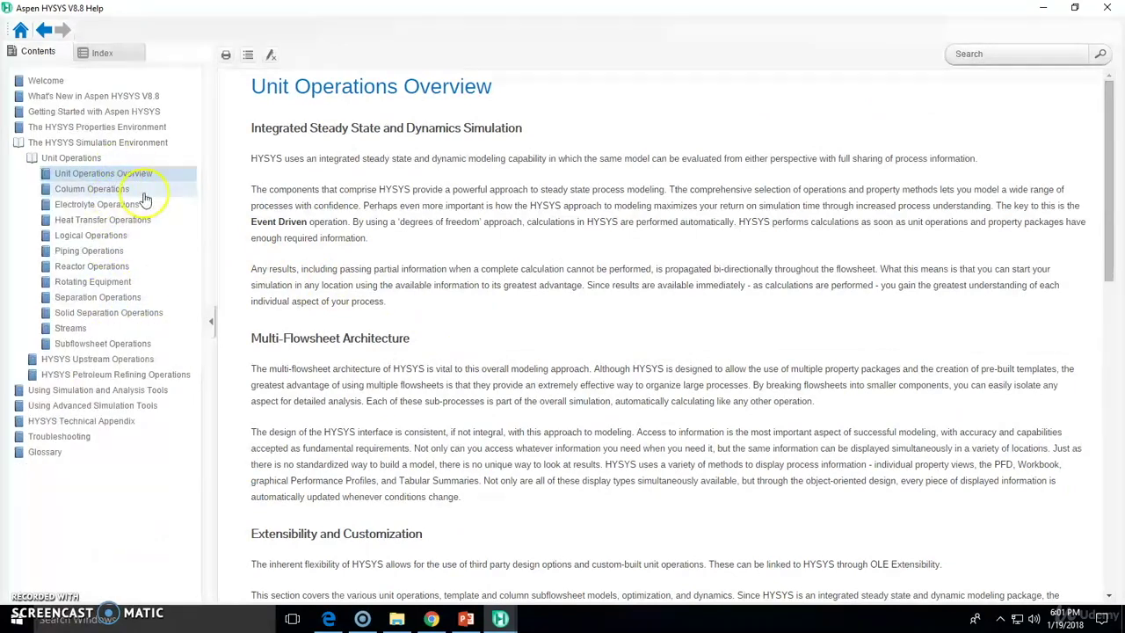
{"action": "left_click", "coordinate": [128, 173]}
Visit Integrated Steady State, Multi-Flowsheet Architecture and Extensibility sections, then expand Column Operations.
{"action": "left_click", "coordinate": [114, 188]}
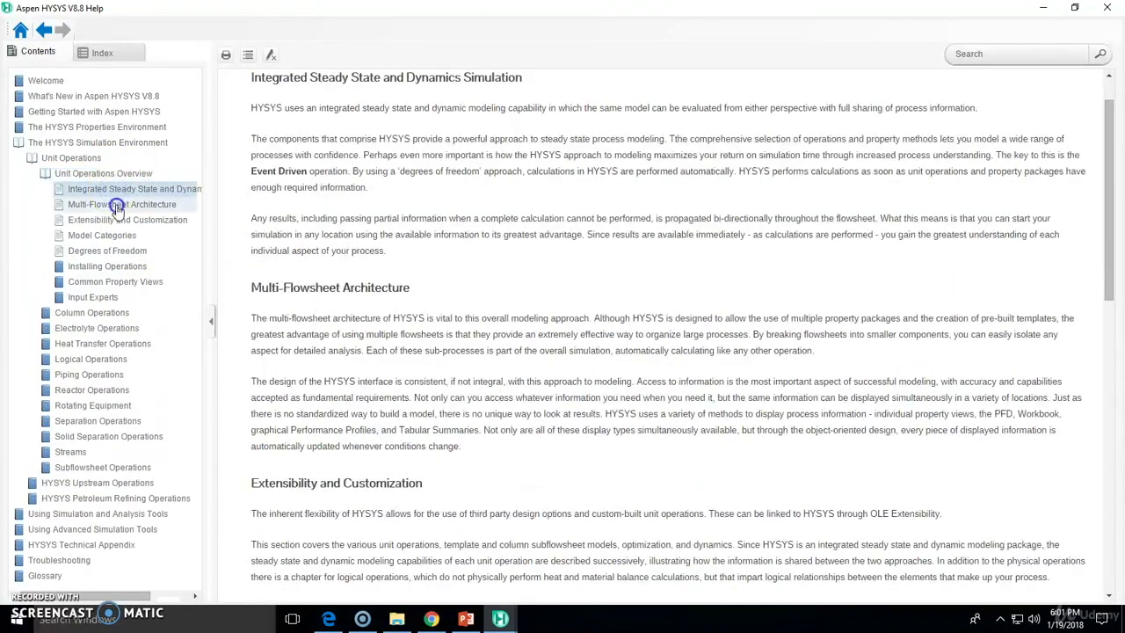
{"action": "left_click", "coordinate": [117, 207]}
{"action": "left_click", "coordinate": [111, 220]}
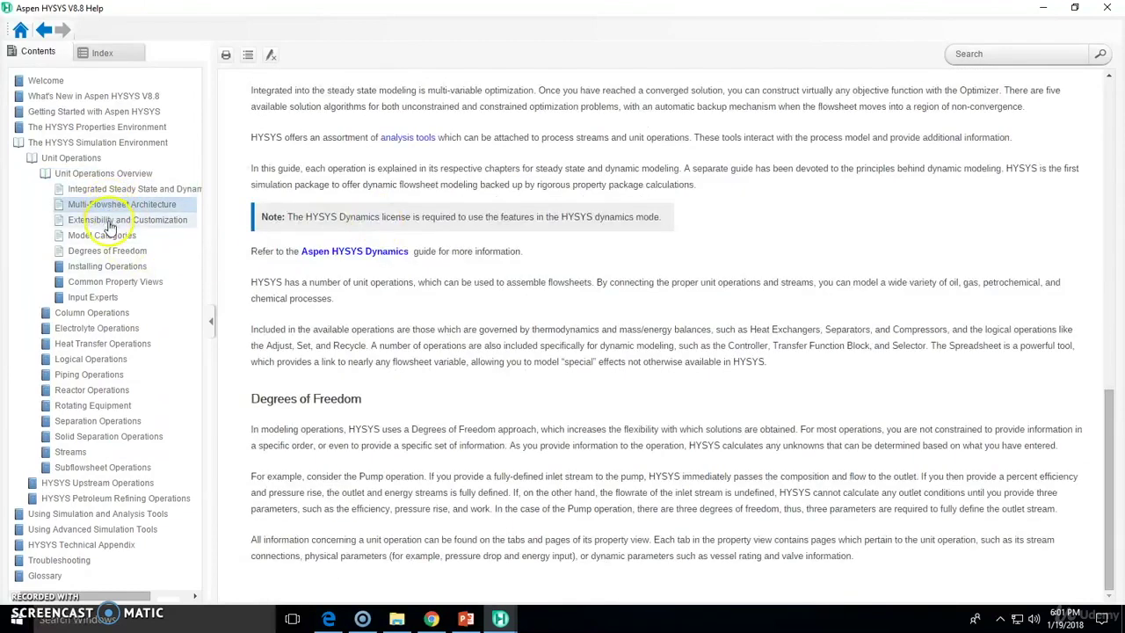
{"action": "left_click", "coordinate": [83, 312]}
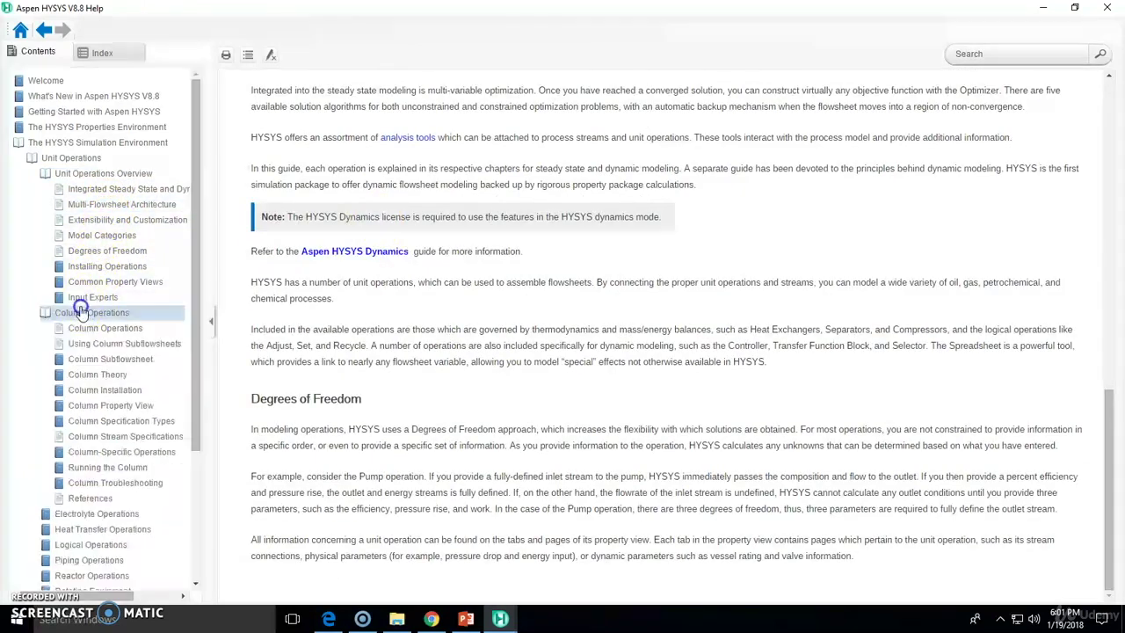
{"action": "left_click", "coordinate": [75, 174]}
Open Using Column Subflowsheets, then collapse Column Operations and peek at Electrolyte Operations.
{"action": "left_click", "coordinate": [120, 233]}
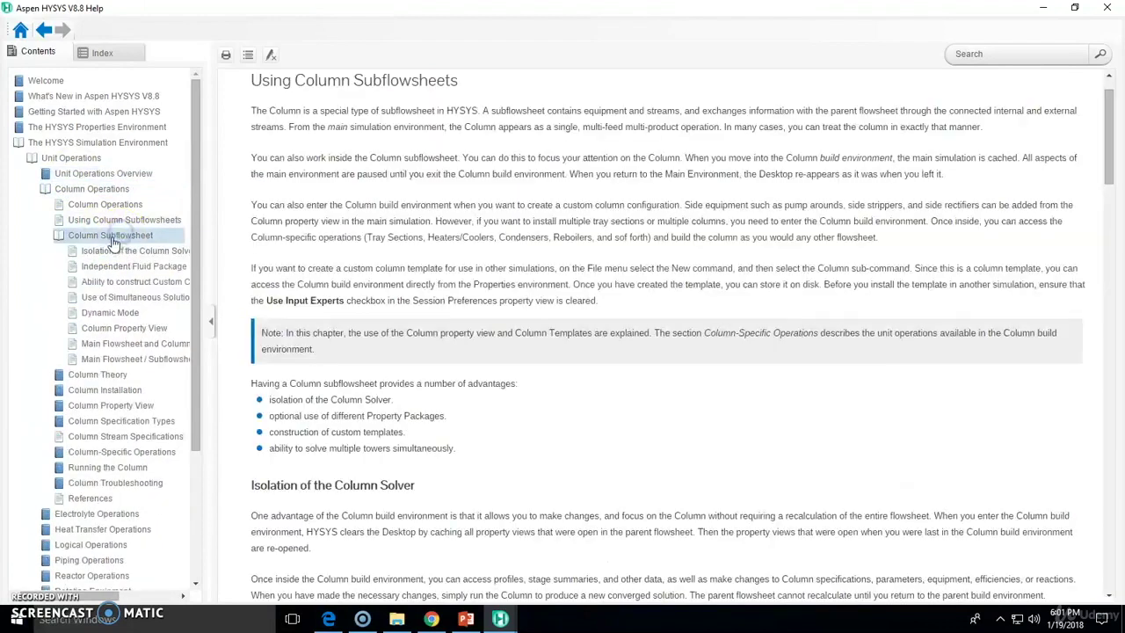
{"action": "left_click", "coordinate": [75, 189]}
{"action": "left_click", "coordinate": [89, 206]}
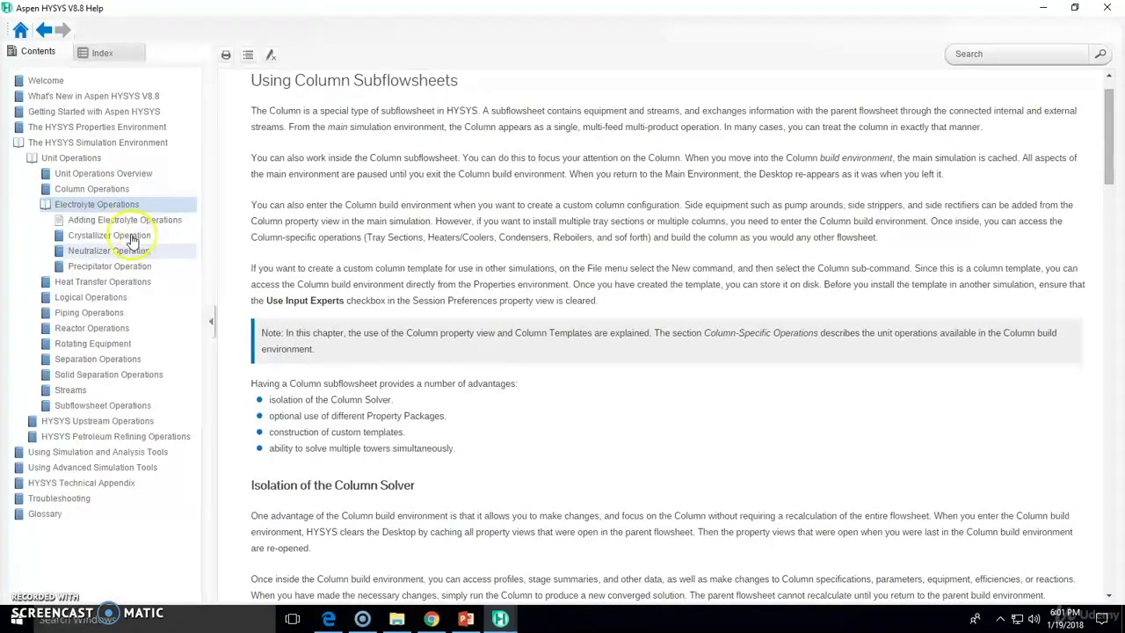
{"action": "left_click", "coordinate": [98, 206]}
View the Air Cooler, Cooler/Heater, Fired Heater and Heat Exchanger pages under Heat Transfer Operations.
{"action": "left_click", "coordinate": [86, 221]}
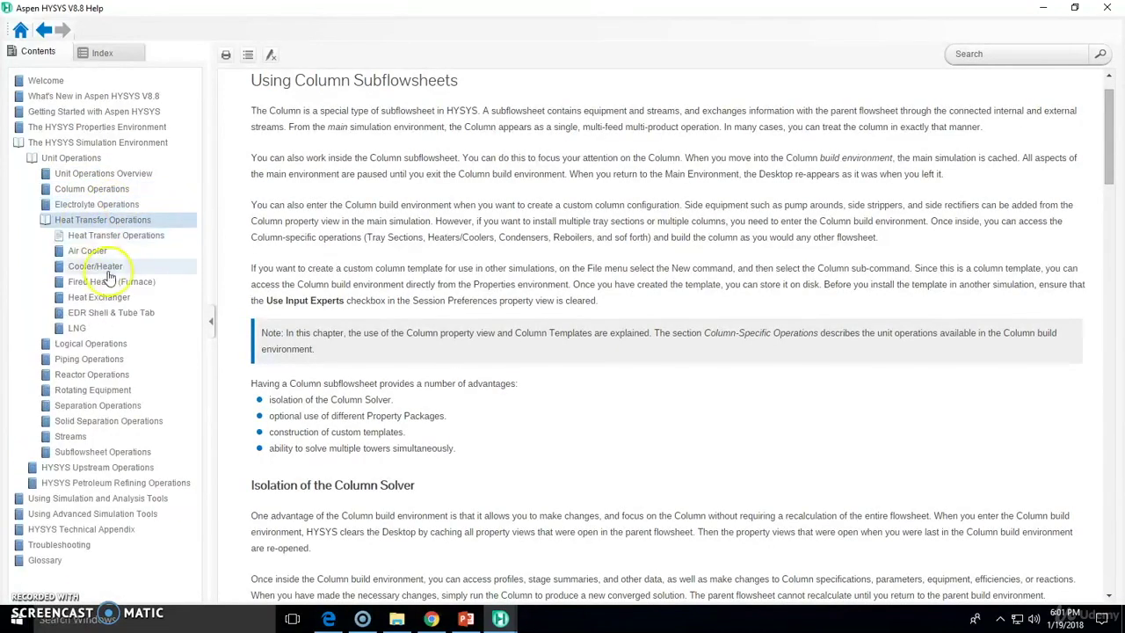
{"action": "left_click", "coordinate": [111, 253]}
{"action": "left_click", "coordinate": [109, 253]}
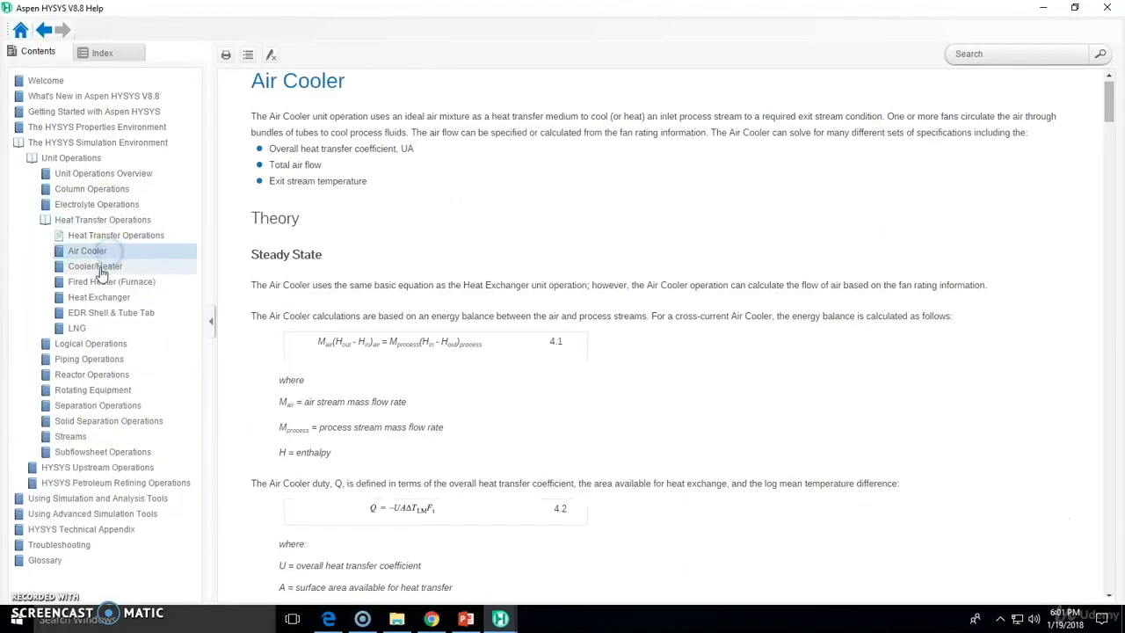
{"action": "left_click", "coordinate": [97, 266]}
{"action": "left_click", "coordinate": [98, 267]}
{"action": "left_click", "coordinate": [98, 283]}
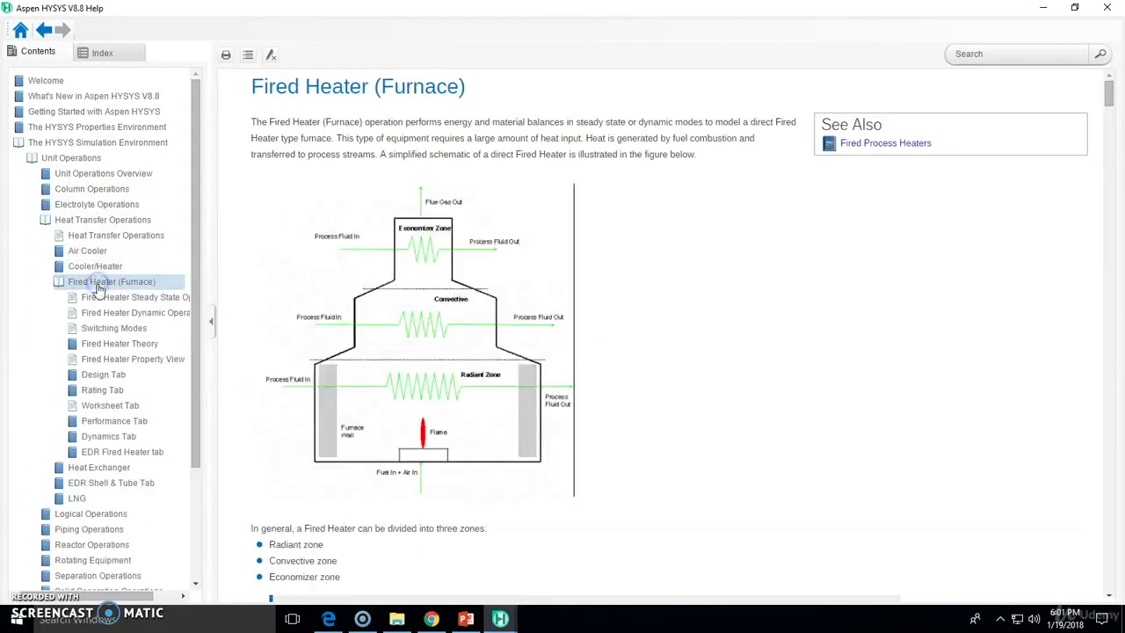
{"action": "left_click", "coordinate": [97, 282]}
{"action": "left_click", "coordinate": [93, 299]}
{"action": "left_click", "coordinate": [91, 299]}
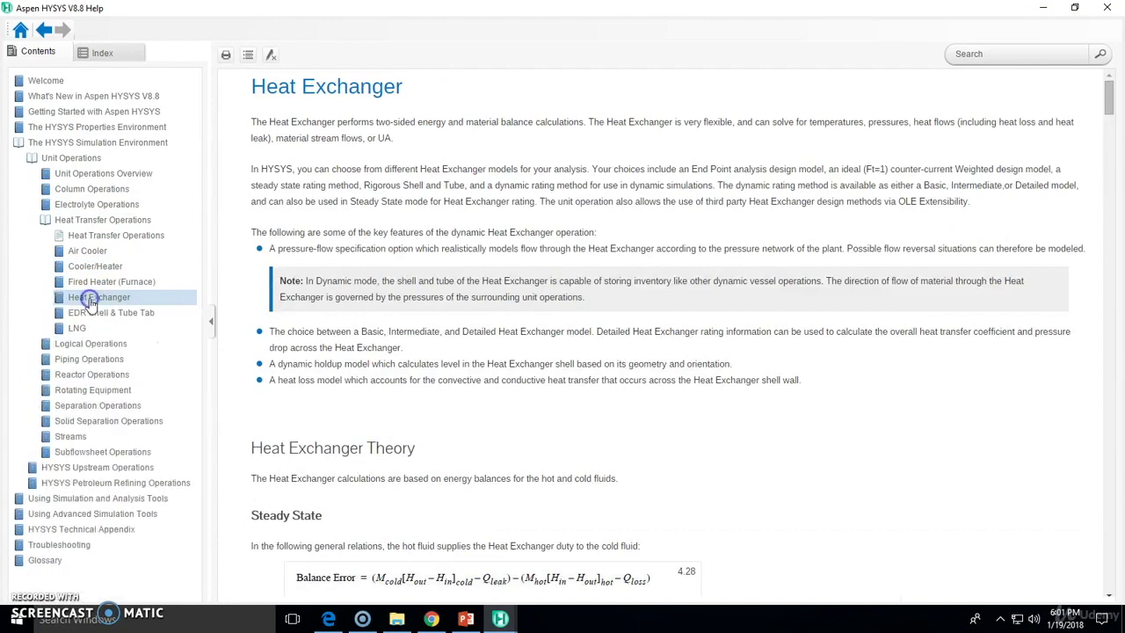
{"action": "left_click", "coordinate": [77, 223]}
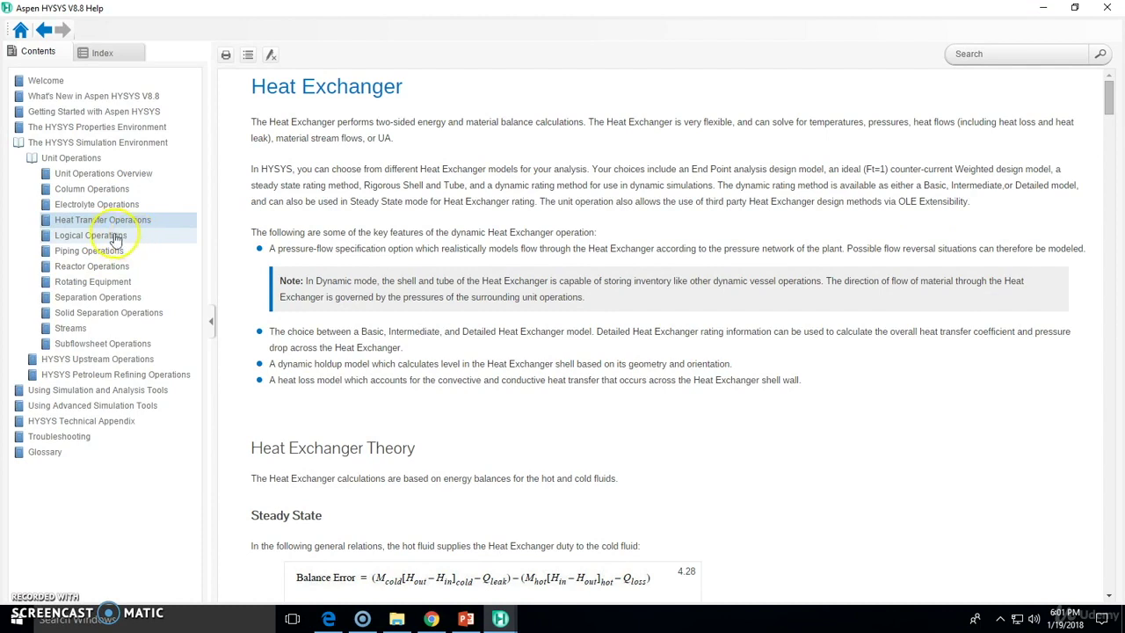
Expand and collapse the Piping, Reactor, Rotating Equipment and Separation Operations topics.
{"action": "left_click", "coordinate": [86, 252]}
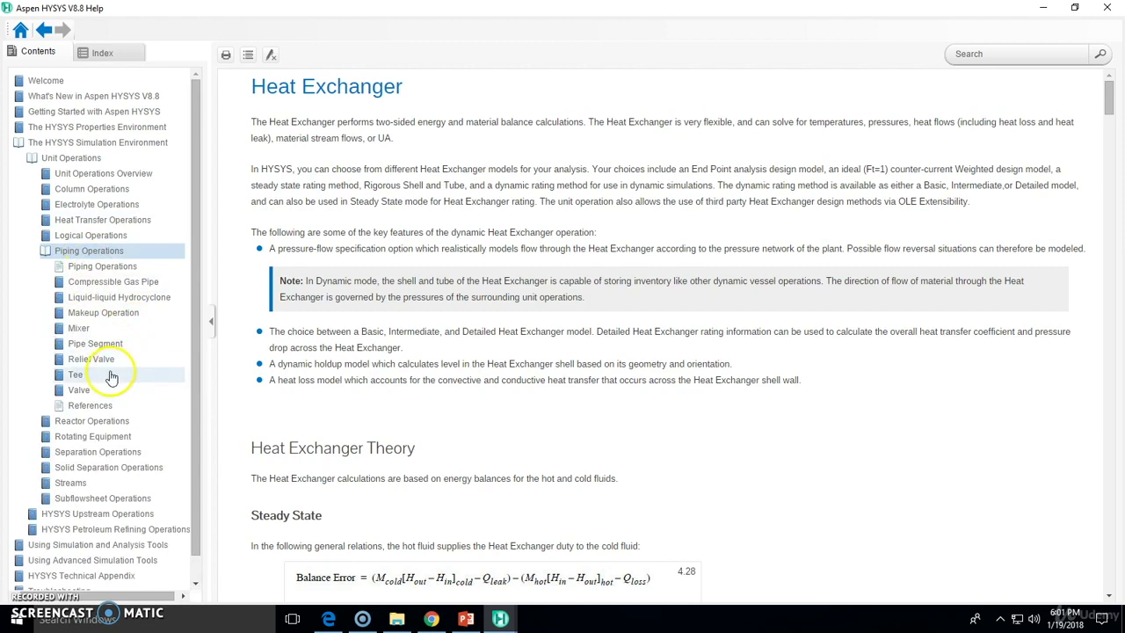
{"action": "left_click", "coordinate": [104, 251]}
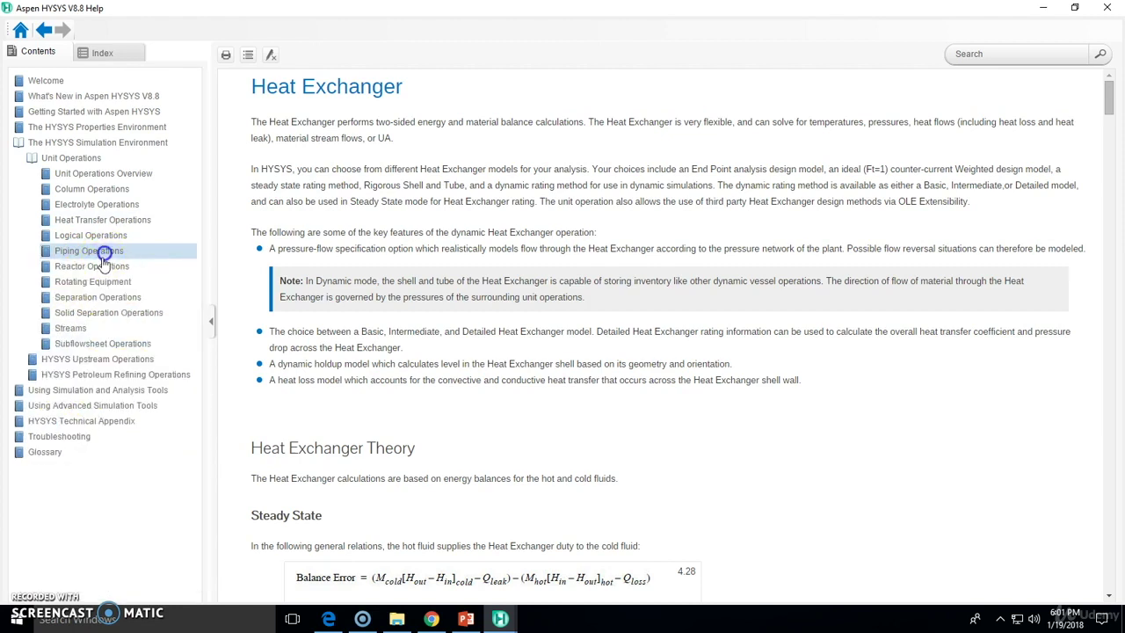
{"action": "left_click", "coordinate": [99, 268]}
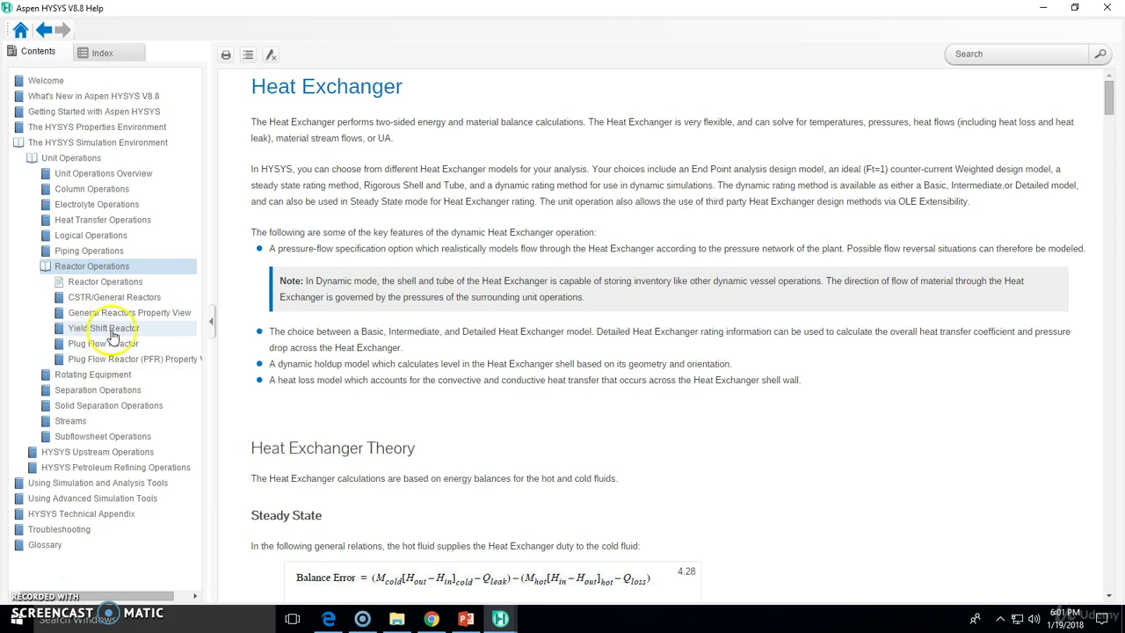
{"action": "left_click", "coordinate": [98, 267]}
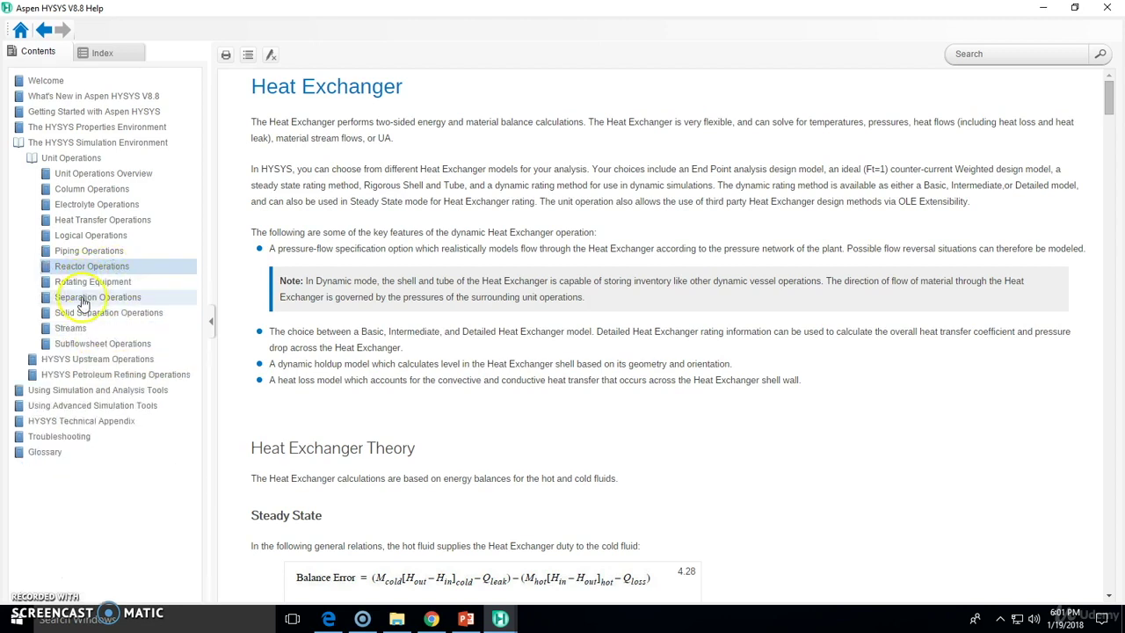
{"action": "left_click", "coordinate": [82, 282]}
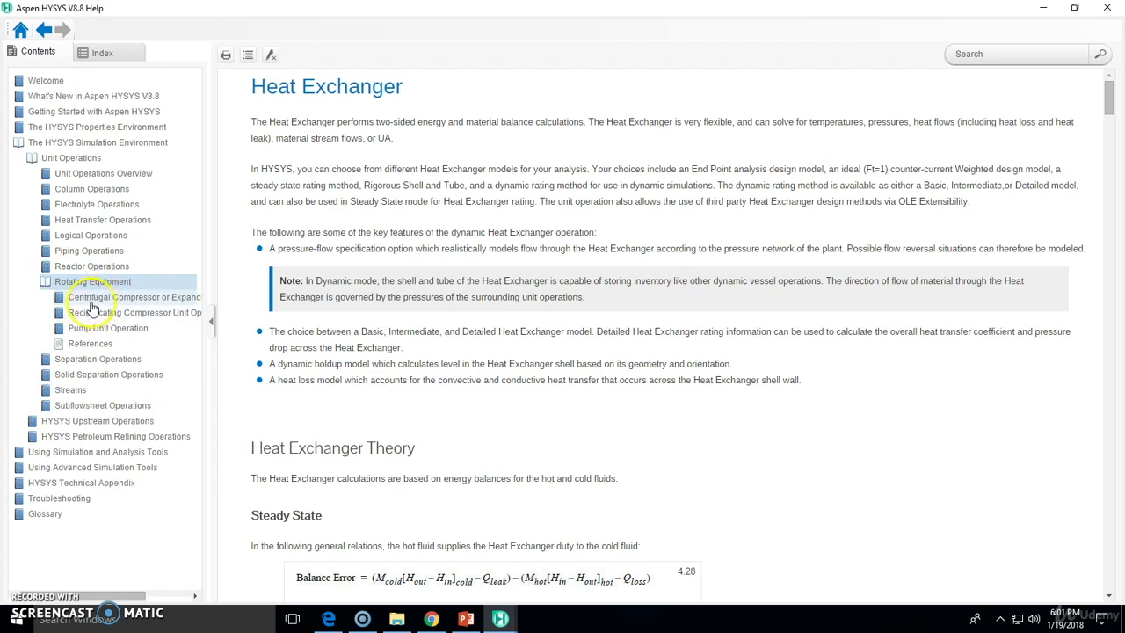
{"action": "left_click", "coordinate": [76, 282]}
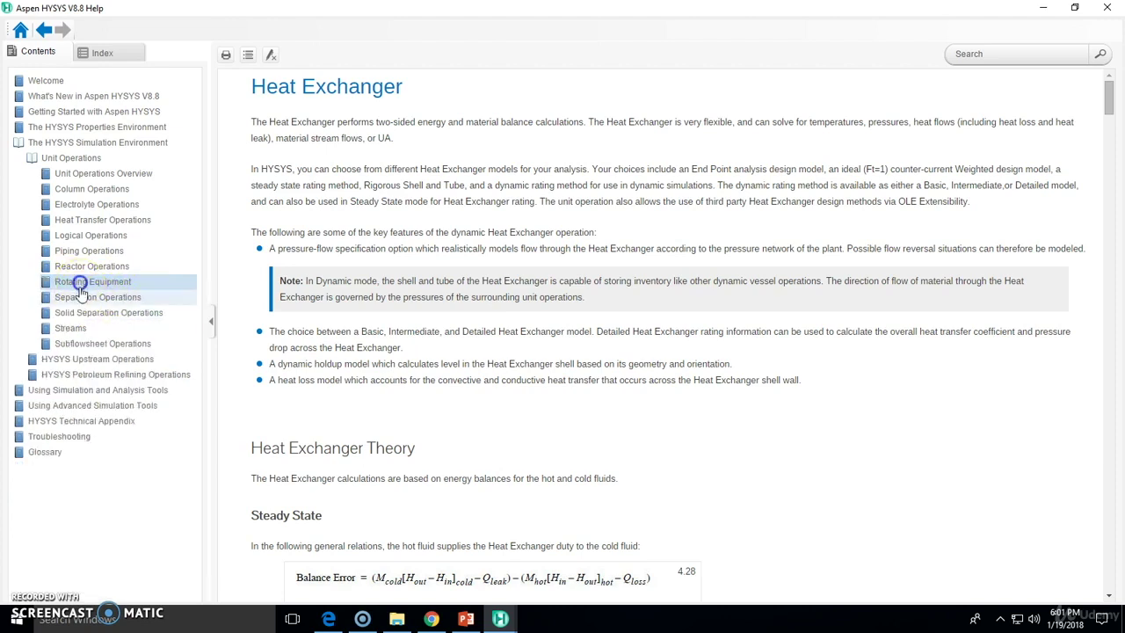
{"action": "left_click", "coordinate": [92, 299]}
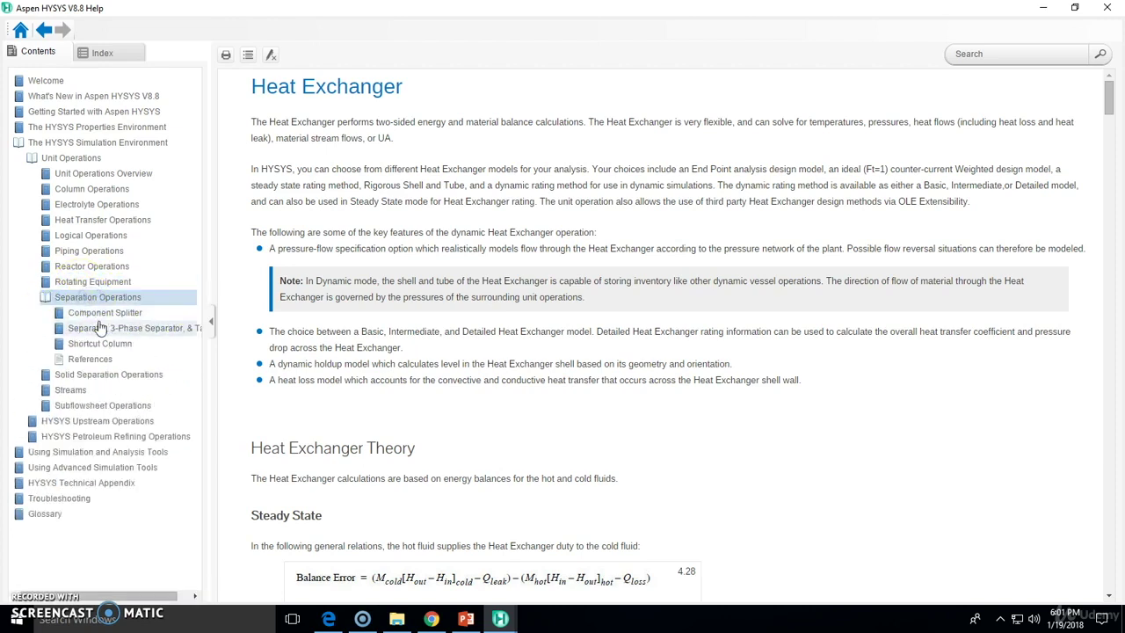
{"action": "left_click", "coordinate": [65, 297]}
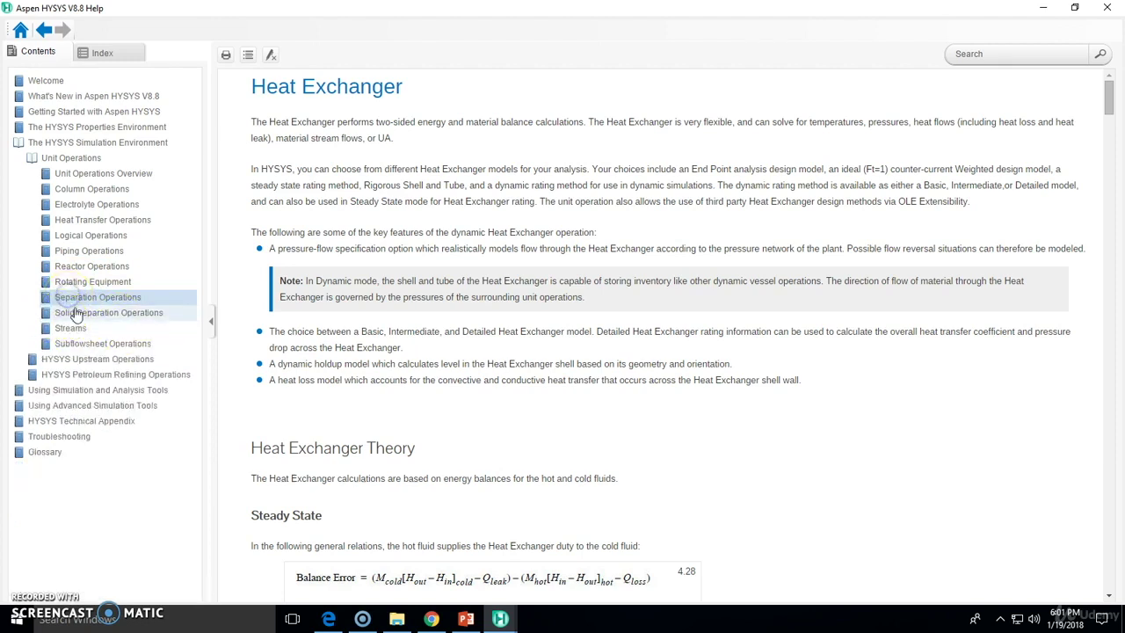
Collapse the Unit Operations and The HYSYS Simulation Environment topics in the Contents tree.
{"action": "left_click", "coordinate": [37, 157]}
{"action": "left_click", "coordinate": [37, 157]}
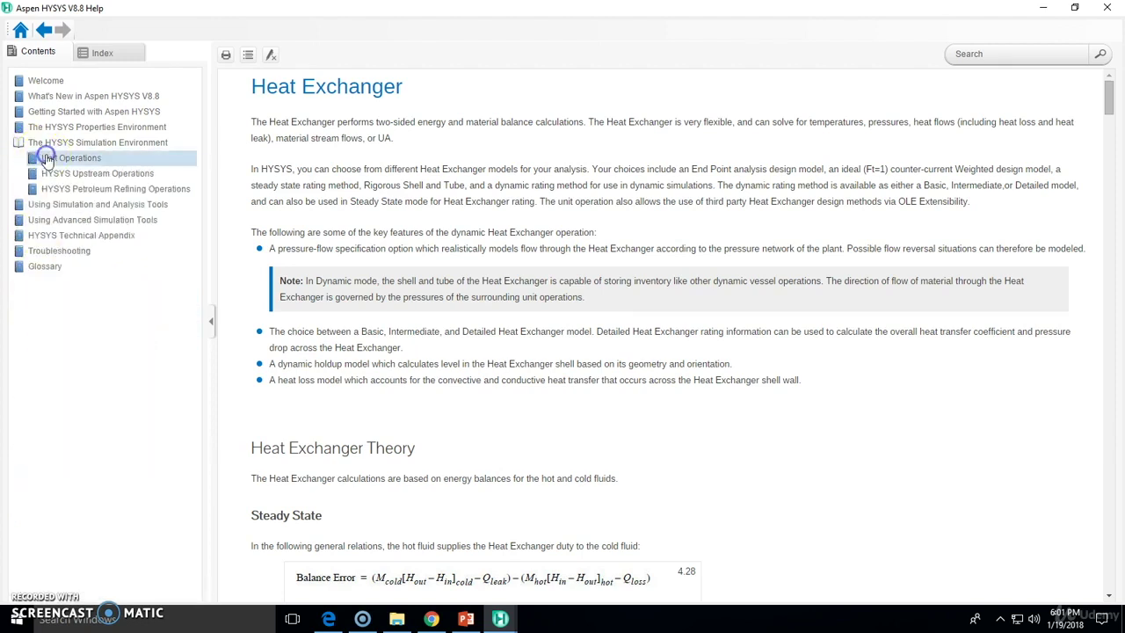
{"action": "left_click", "coordinate": [43, 143]}
{"action": "left_click", "coordinate": [42, 143]}
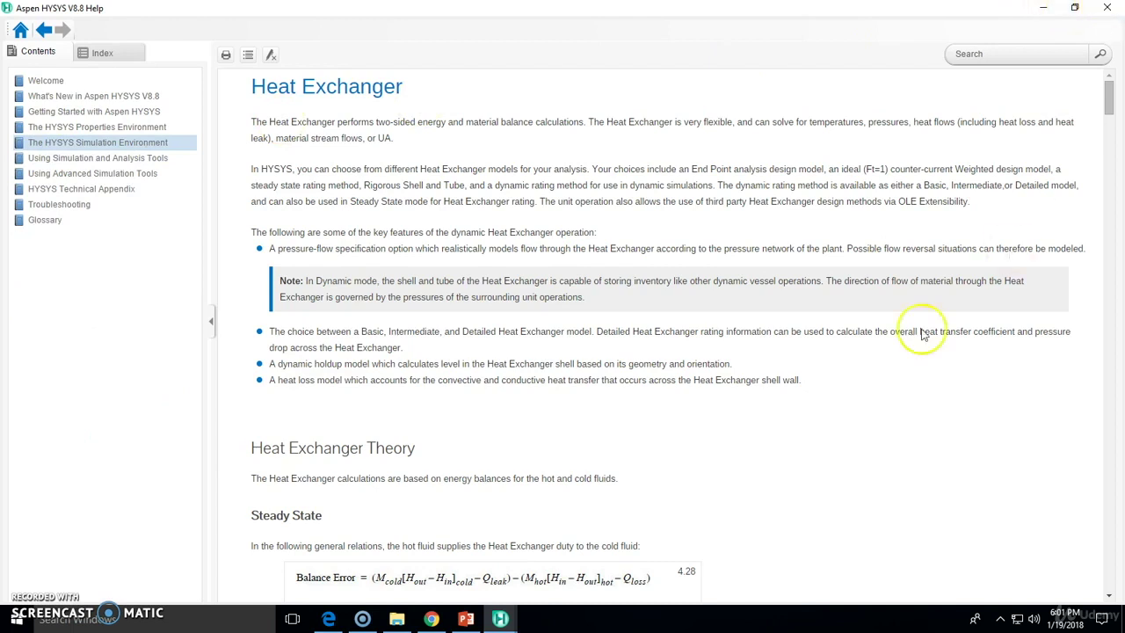
Switch back to HYSYS, open the UnitOps dialog with F12, and maximize it.
{"action": "key", "text": "alt+Tab"}
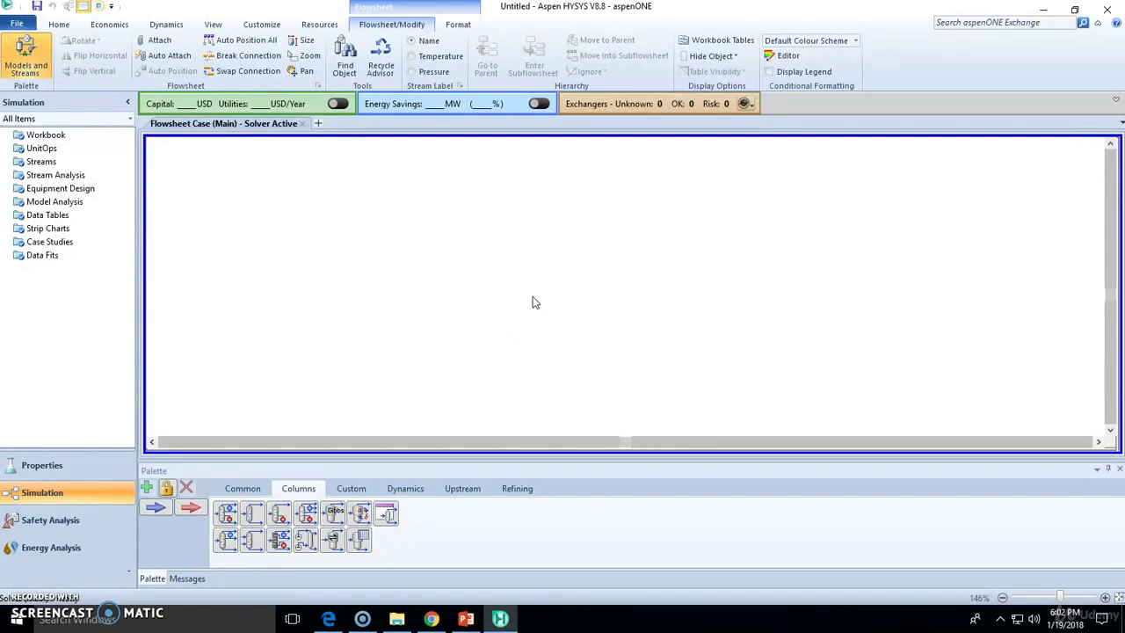
{"action": "key", "text": "F12"}
{"action": "left_click_drag", "start_coordinate": [417, 156], "coordinate": [544, 135]}
{"action": "left_click_drag", "start_coordinate": [717, 464], "coordinate": [796, 563]}
{"action": "left_click_drag", "start_coordinate": [513, 133], "coordinate": [518, 62]}
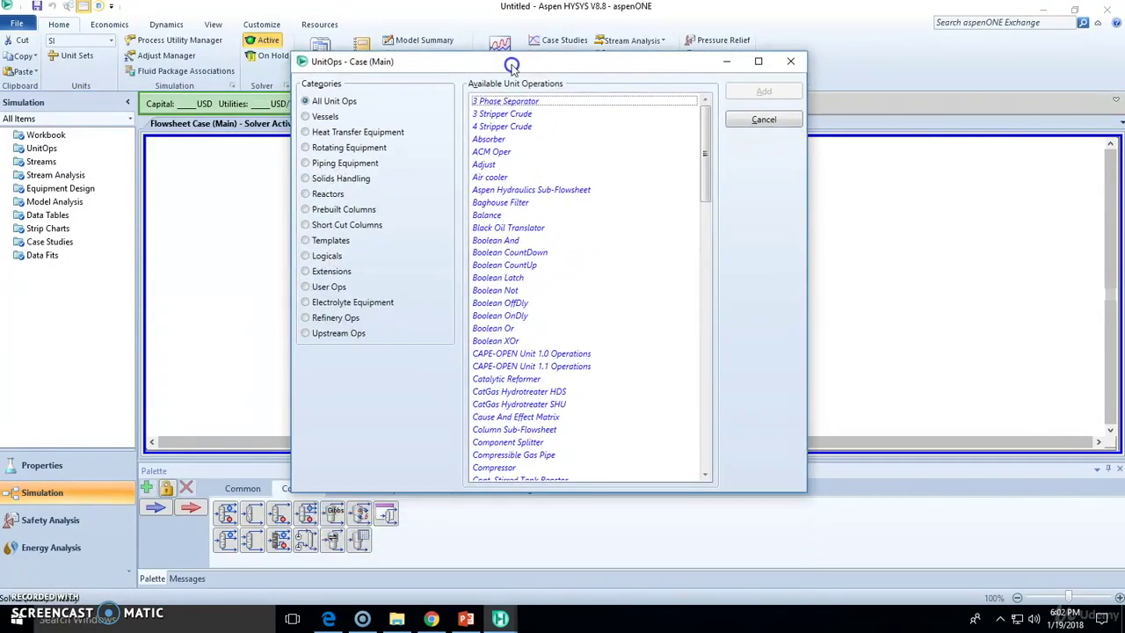
{"action": "double_click", "coordinate": [514, 62]}
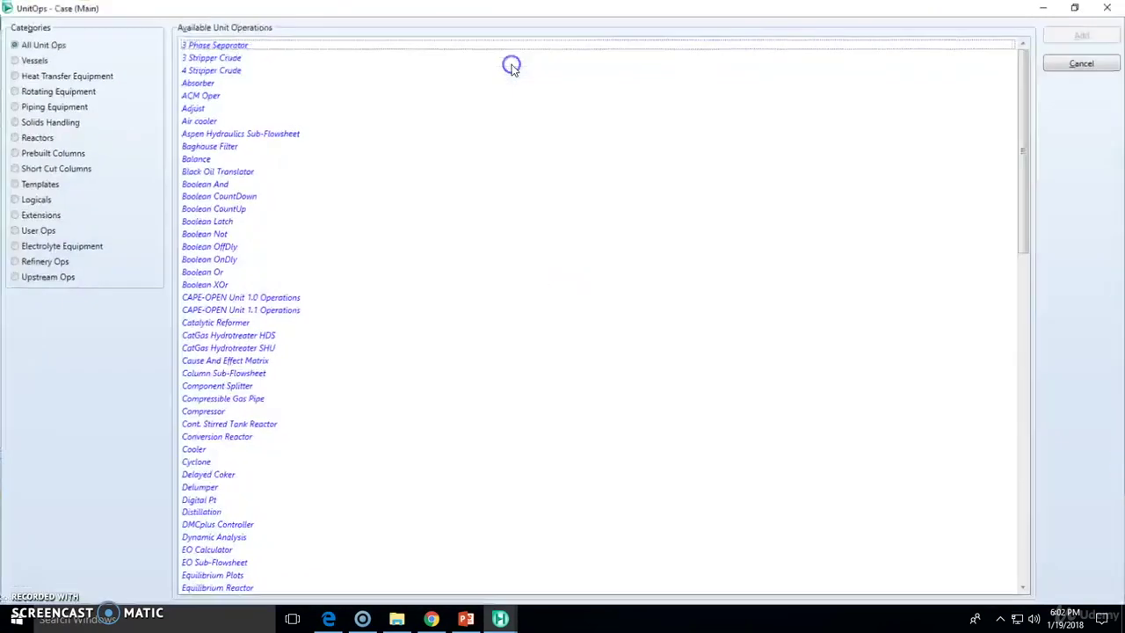
Filter to Vessels and select 3 Phase Separator, Separator, Tank and Equilibrium Reactor entries.
{"action": "left_click", "coordinate": [39, 61]}
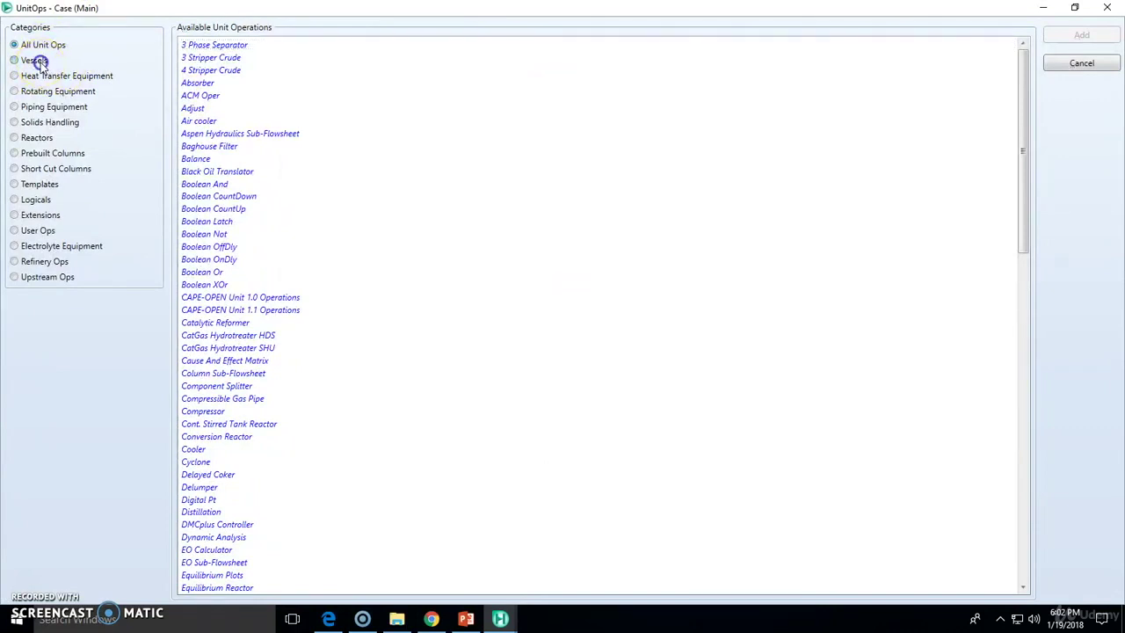
{"action": "left_click", "coordinate": [264, 44]}
{"action": "left_click", "coordinate": [217, 109]}
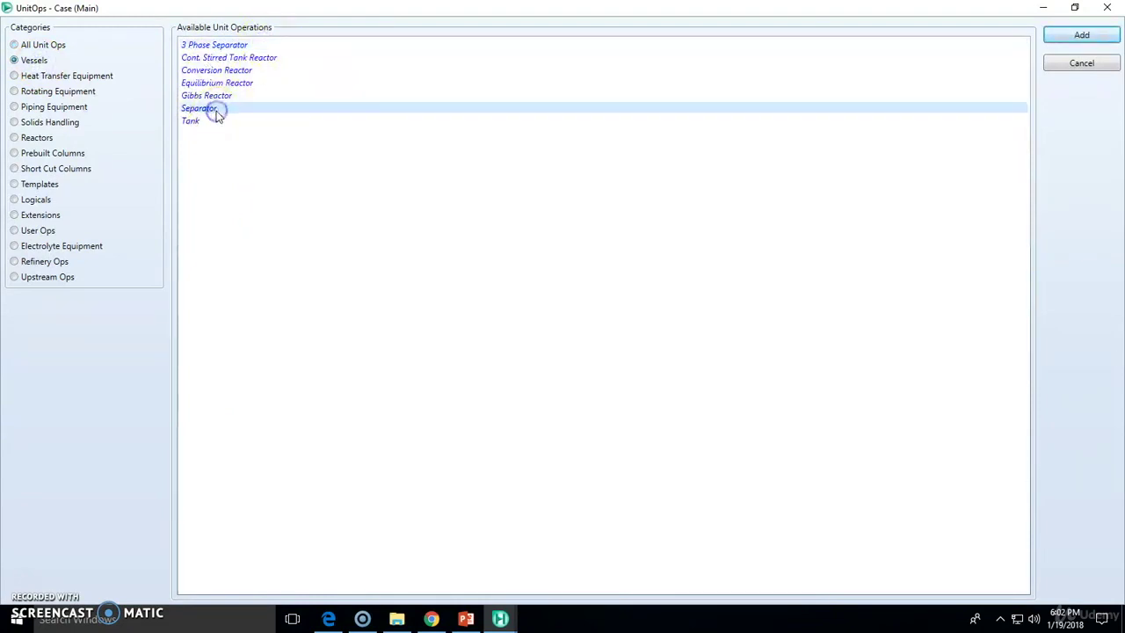
{"action": "left_click", "coordinate": [193, 123]}
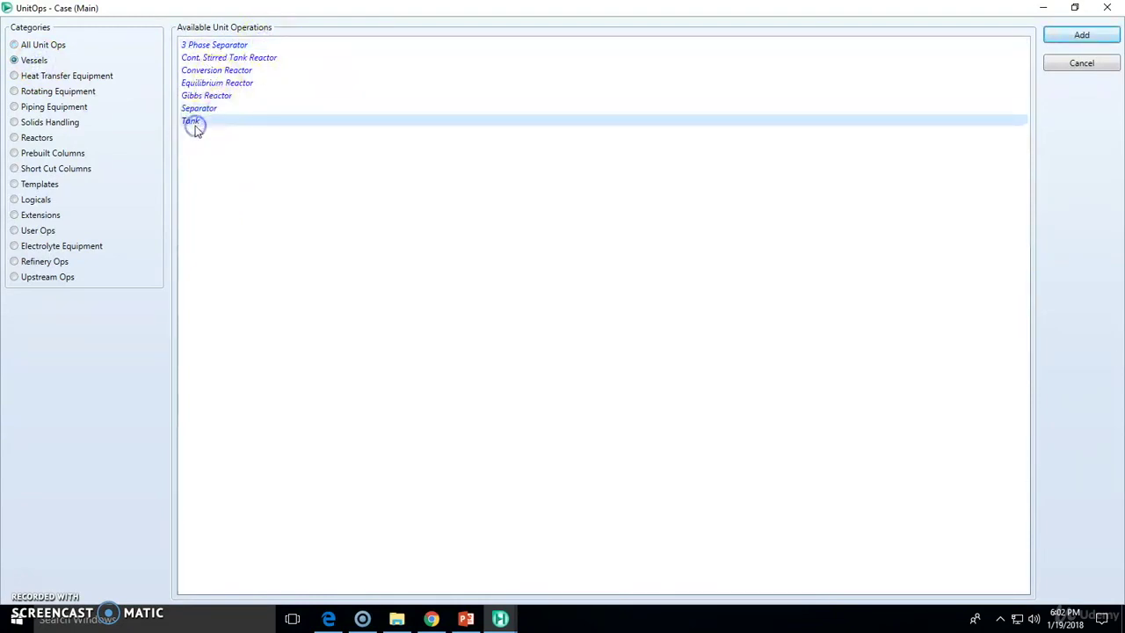
{"action": "left_click", "coordinate": [241, 83]}
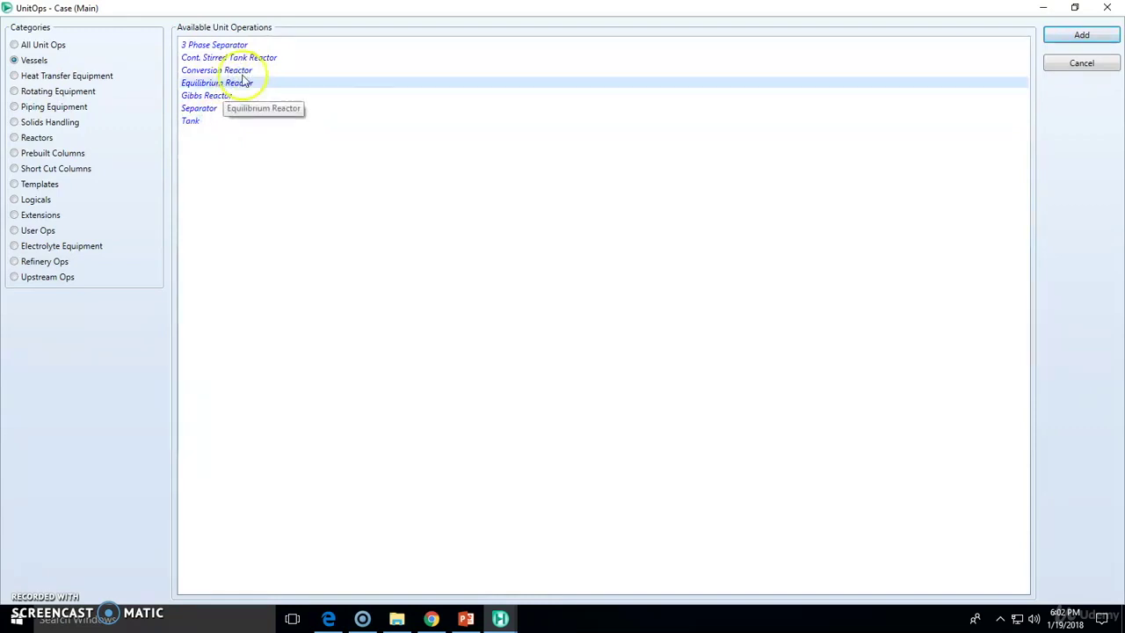
List the Heat Transfer, Rotating, Piping, Solids Handling and Reactors categories in turn.
{"action": "left_click", "coordinate": [113, 78]}
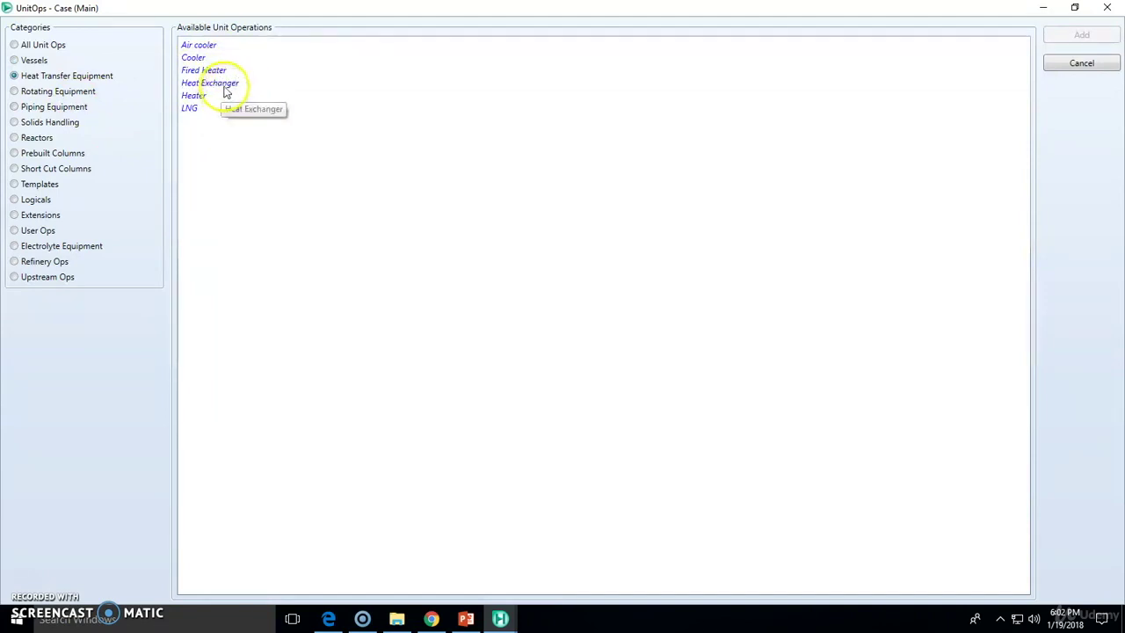
{"action": "left_click", "coordinate": [69, 92]}
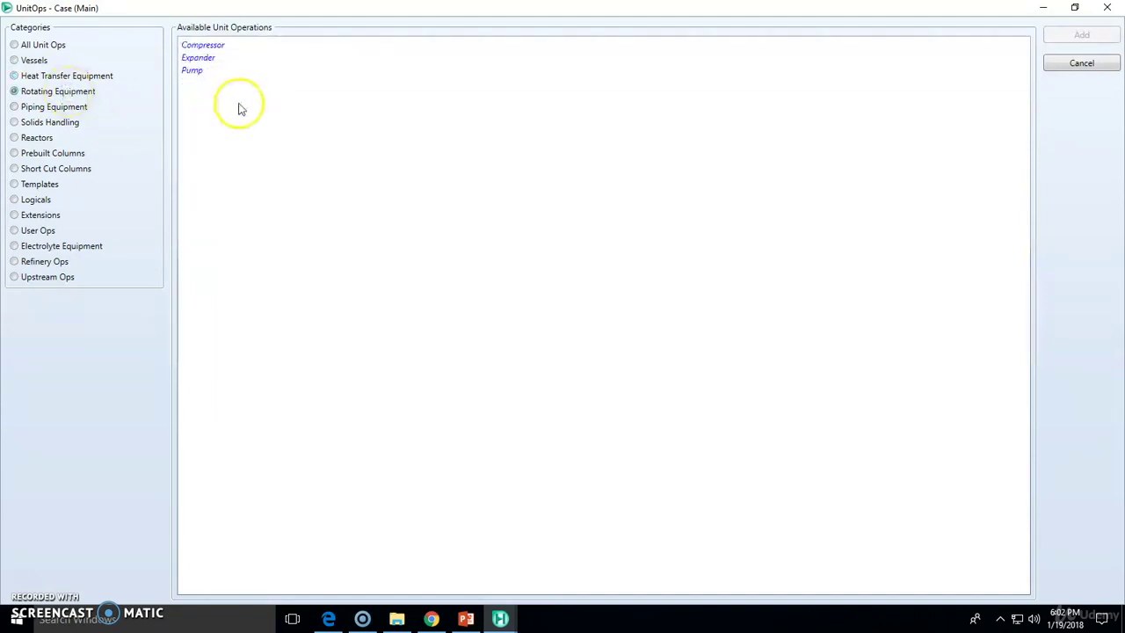
{"action": "left_click", "coordinate": [65, 108]}
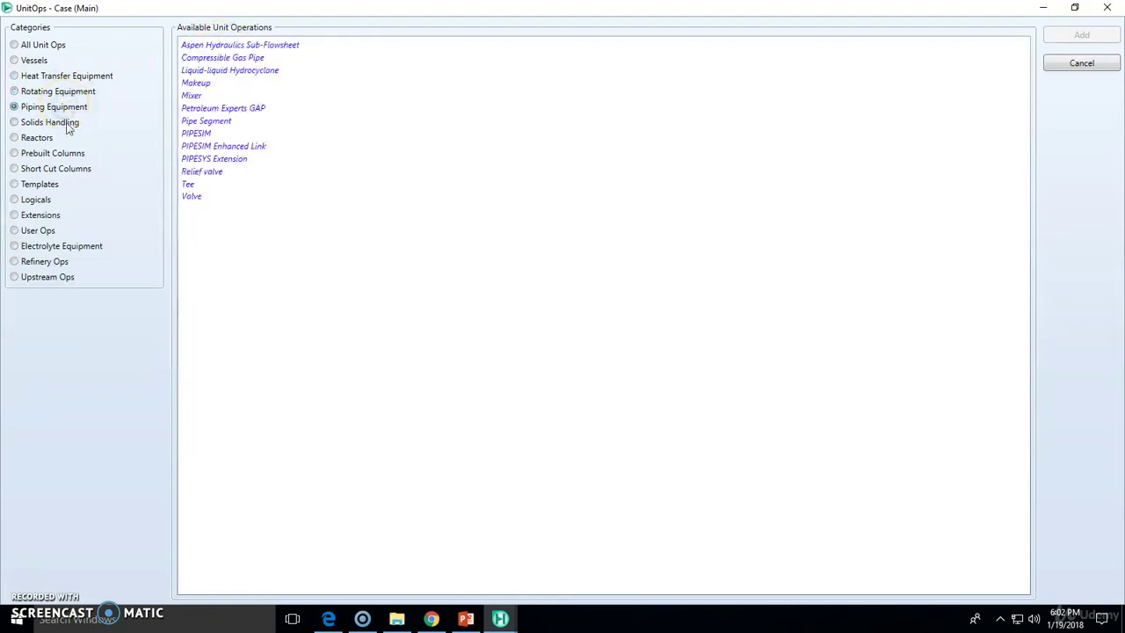
{"action": "left_click", "coordinate": [67, 123]}
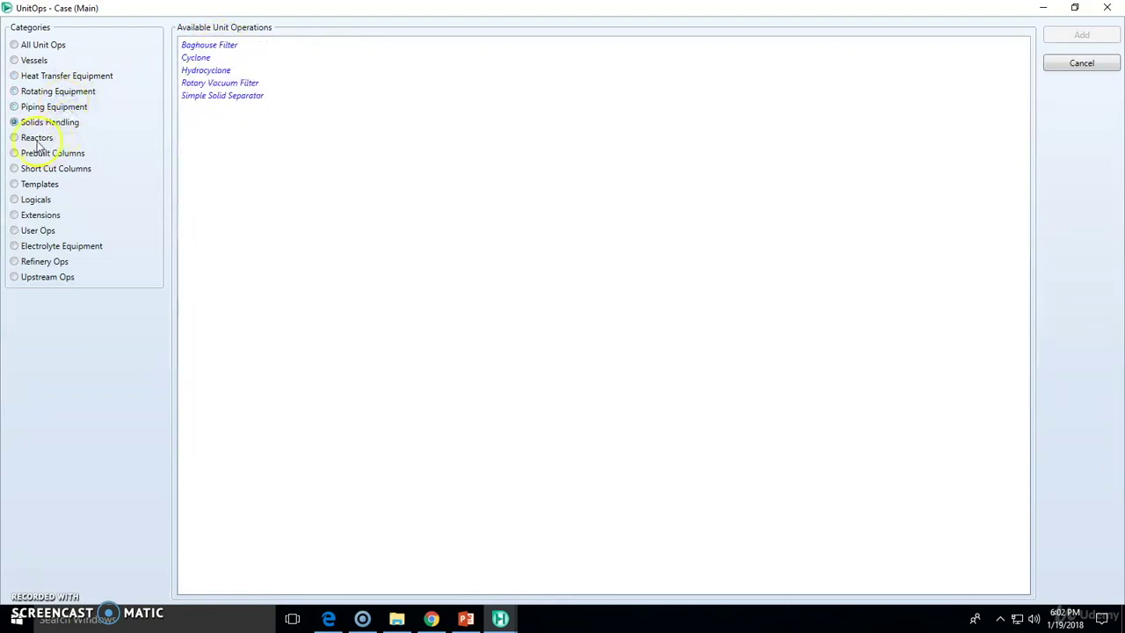
{"action": "left_click", "coordinate": [38, 139]}
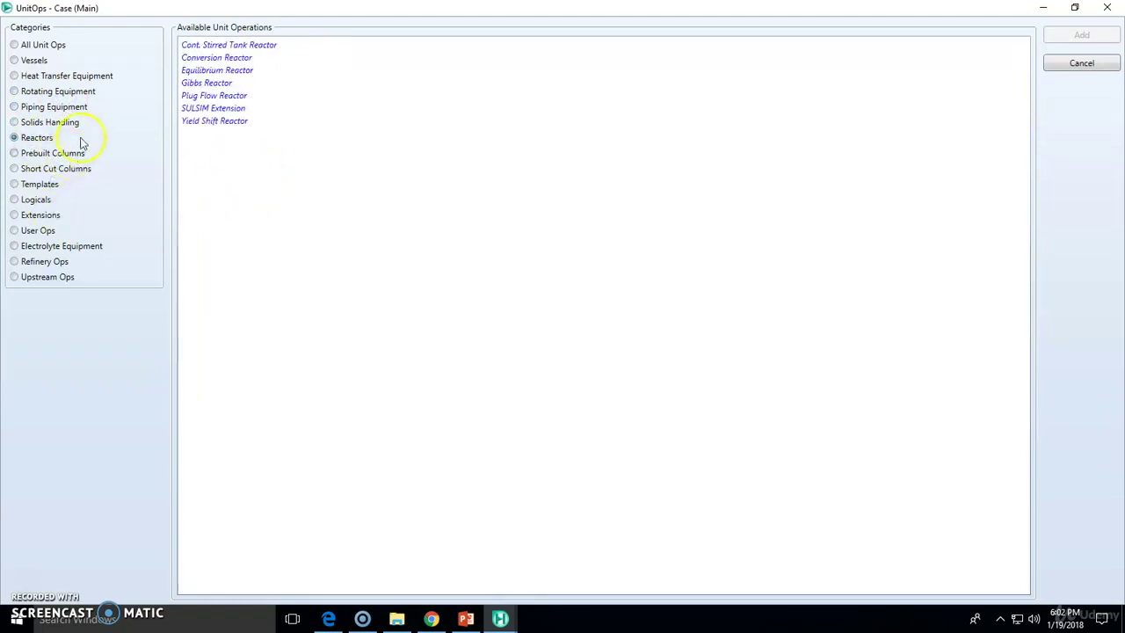
Browse the Template, Logical, Extension, User-Defined and Refinery categories, then return to Reactors.
{"action": "left_click", "coordinate": [51, 188]}
{"action": "left_click", "coordinate": [44, 201]}
{"action": "left_click", "coordinate": [41, 216]}
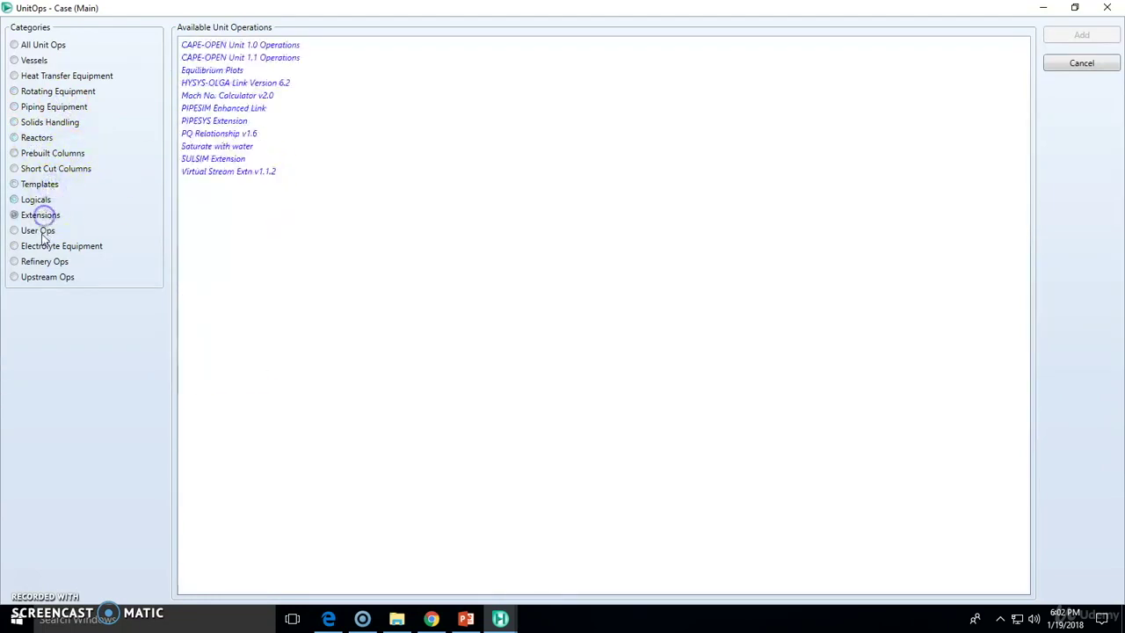
{"action": "left_click", "coordinate": [41, 230]}
{"action": "left_click", "coordinate": [44, 261]}
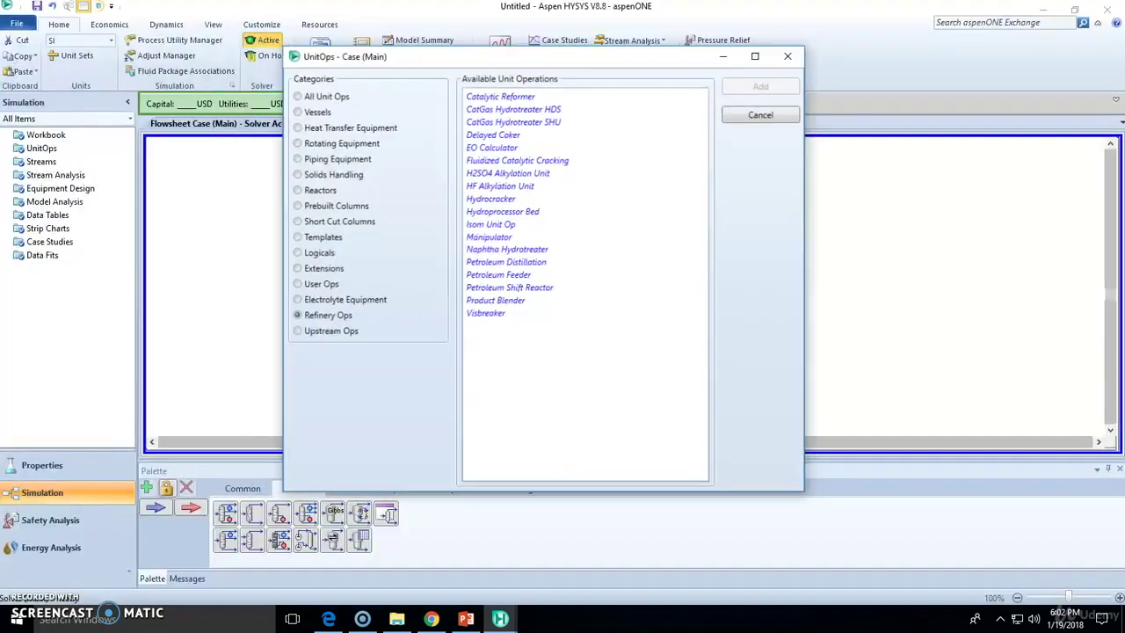
{"action": "left_click", "coordinate": [326, 194]}
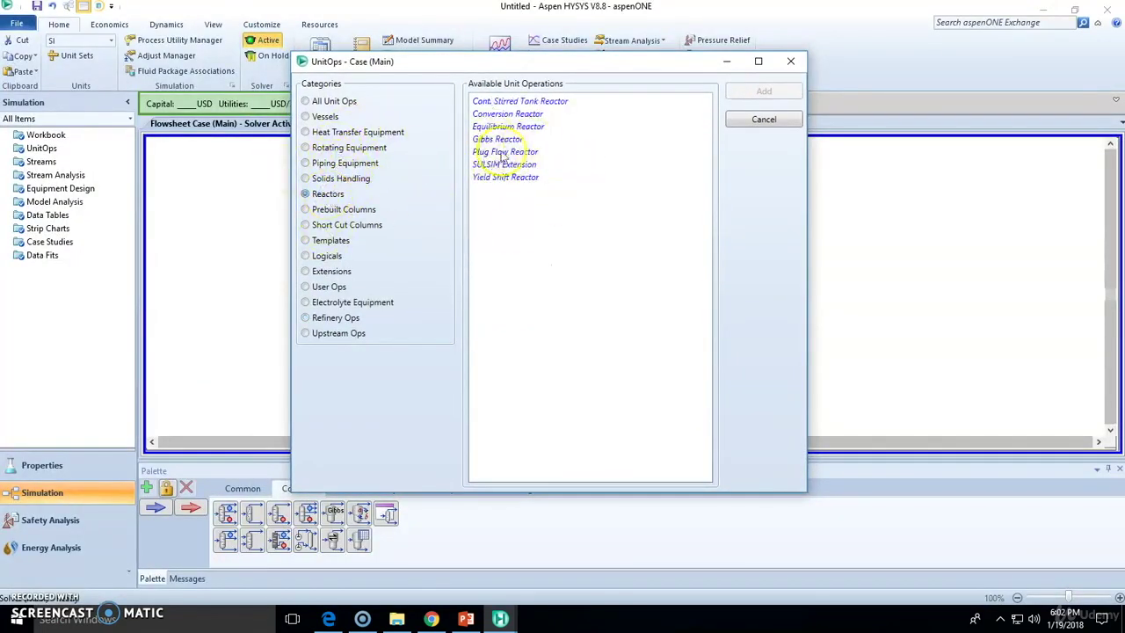
Add Gibbs Reactor GBR-100 and enter 'Inlet' as its feed stream on the Design page.
{"action": "double_click", "coordinate": [498, 139]}
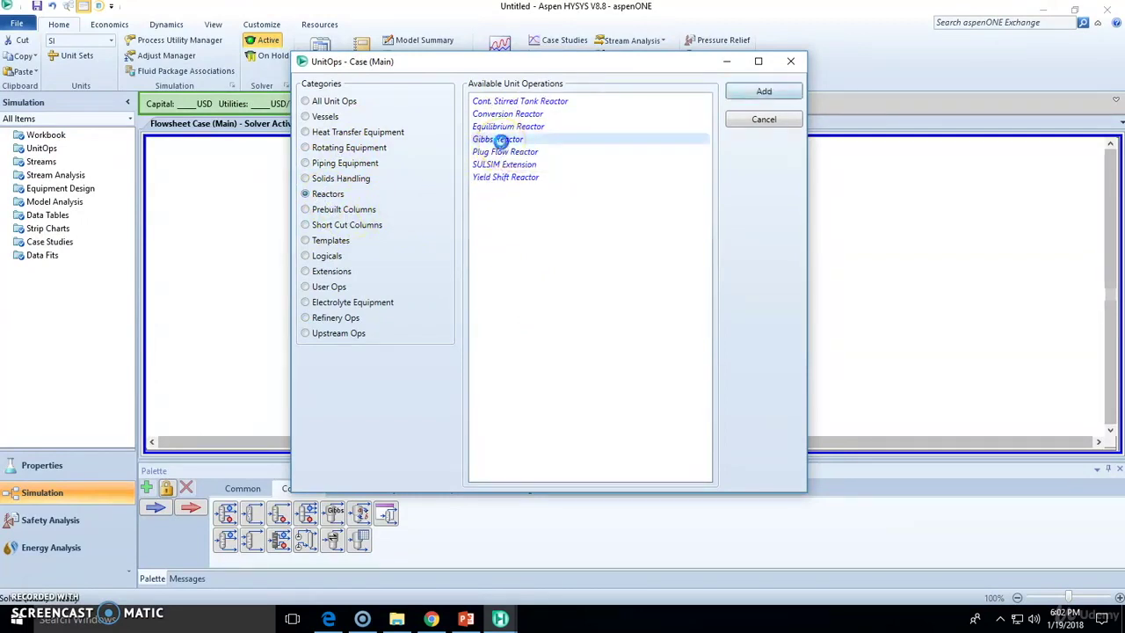
{"action": "left_click", "coordinate": [762, 96]}
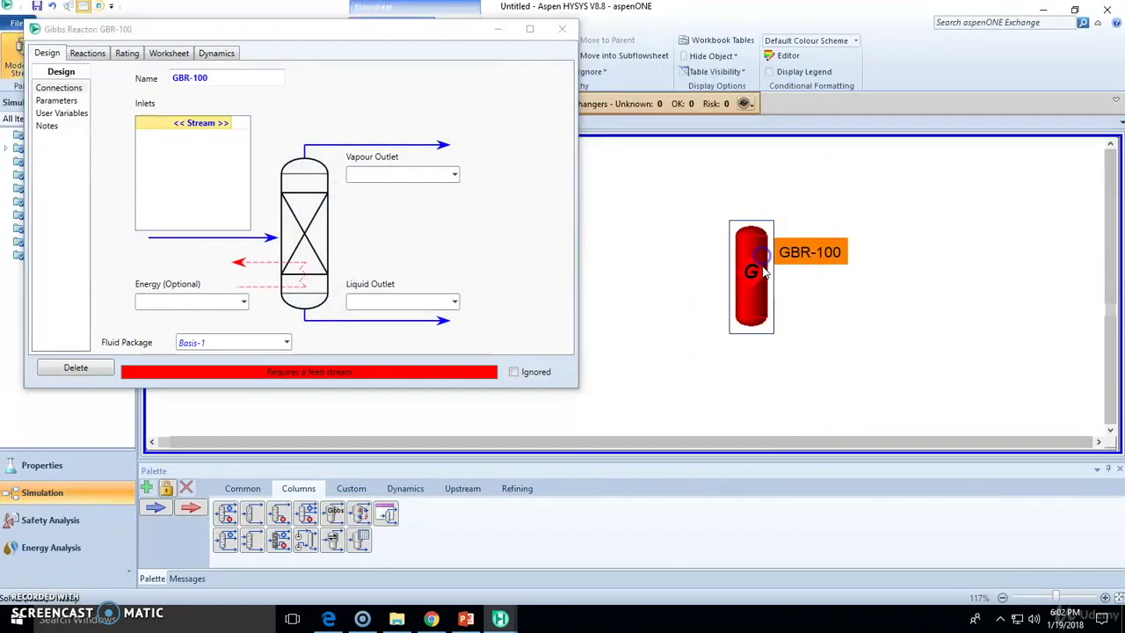
{"action": "left_click", "coordinate": [195, 123]}
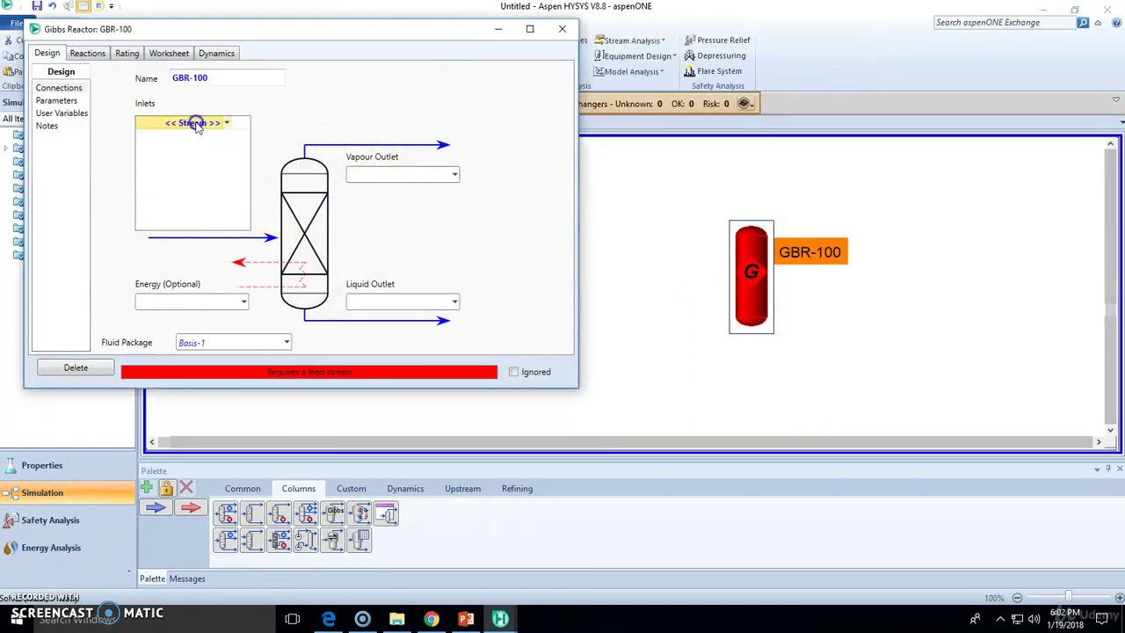
{"action": "type", "text": "10"}
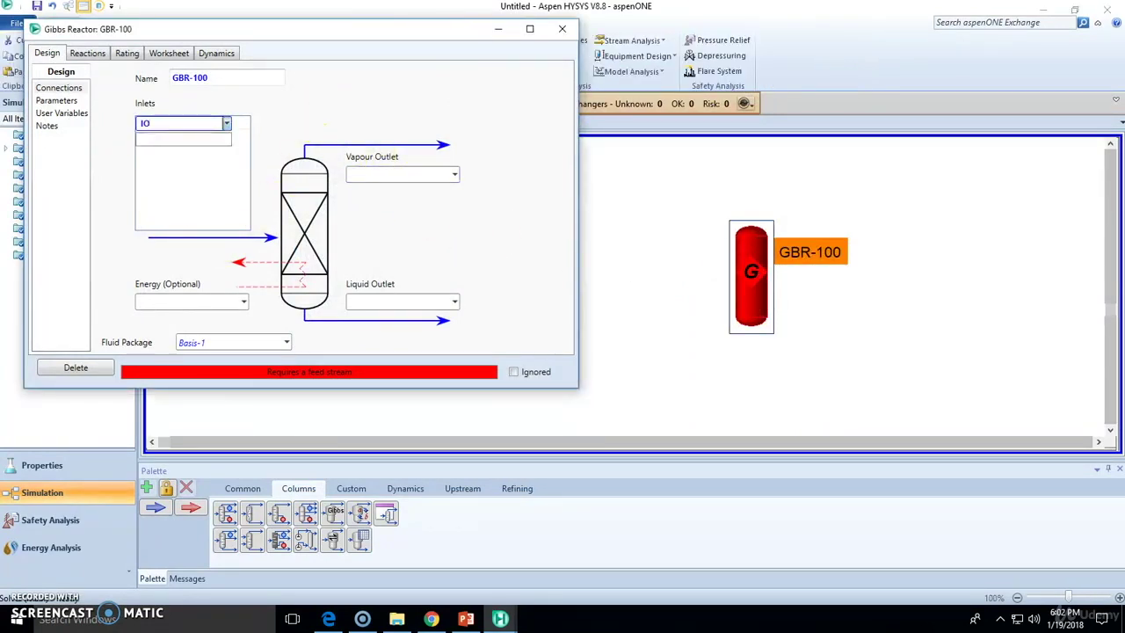
{"action": "type", "text": "let"}
{"action": "key", "text": "Return"}
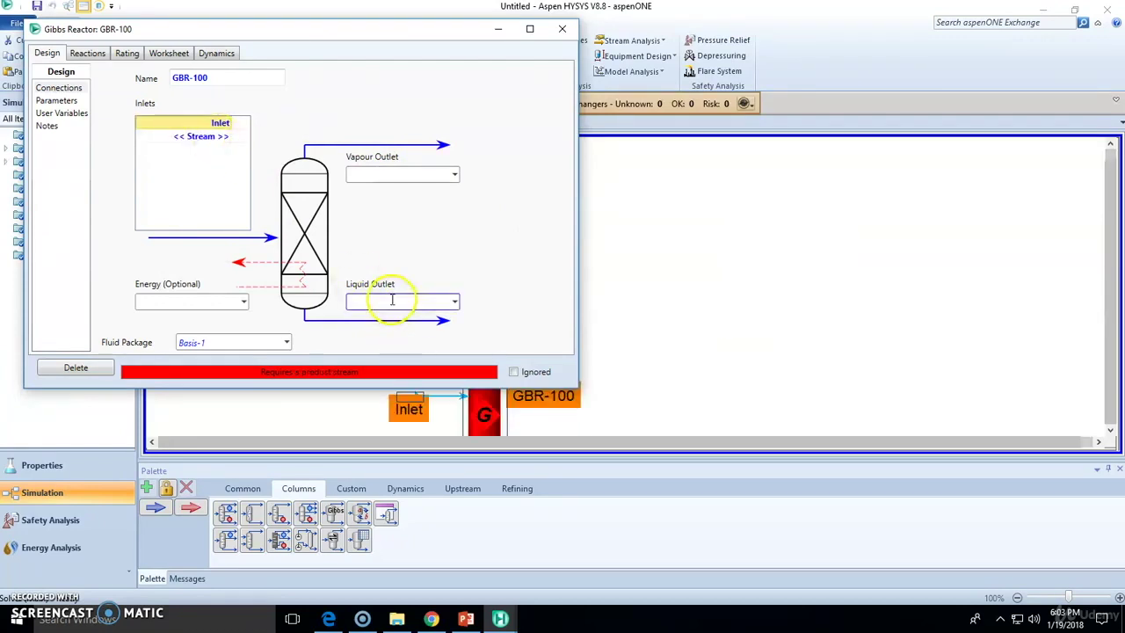
Close the GBR-100 window, zoom out the PFD, restore the Common palette, and deselect everything.
{"action": "left_click", "coordinate": [562, 29]}
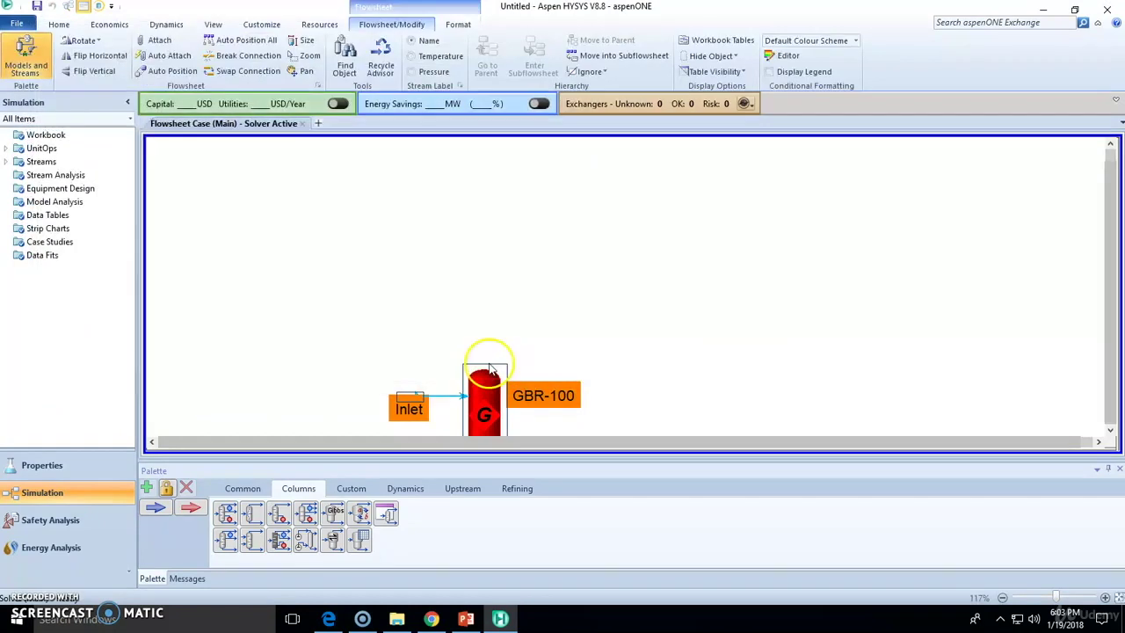
{"action": "scroll", "coordinate": [758, 305], "scroll_direction": "down", "scroll_amount": 2}
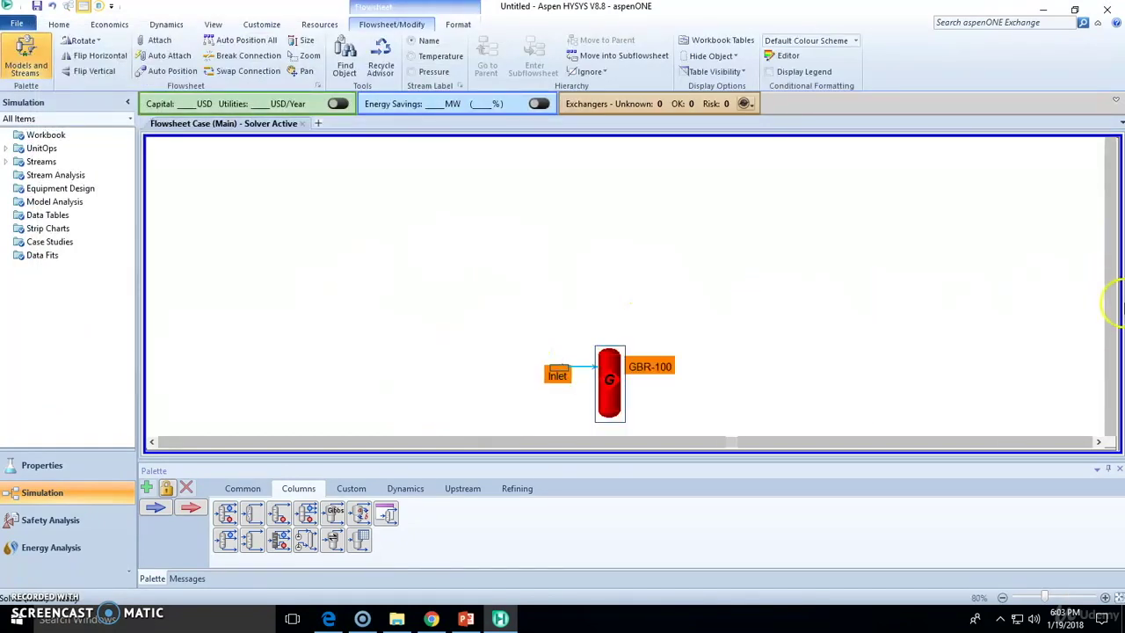
{"action": "left_click", "coordinate": [1111, 433]}
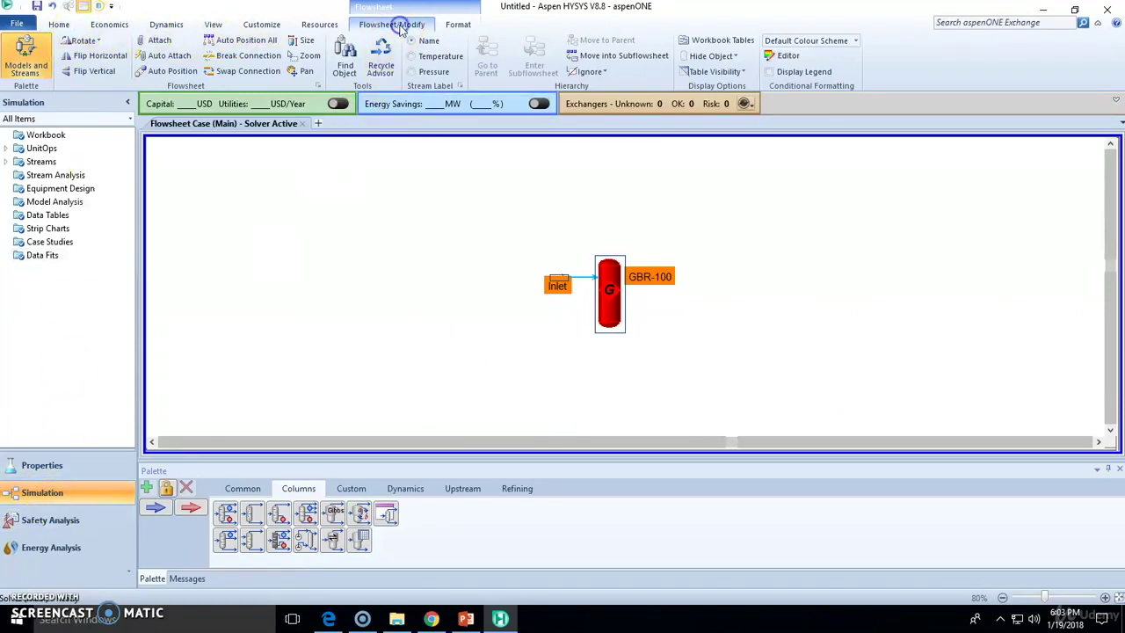
{"action": "left_click", "coordinate": [33, 65]}
{"action": "left_click", "coordinate": [32, 65]}
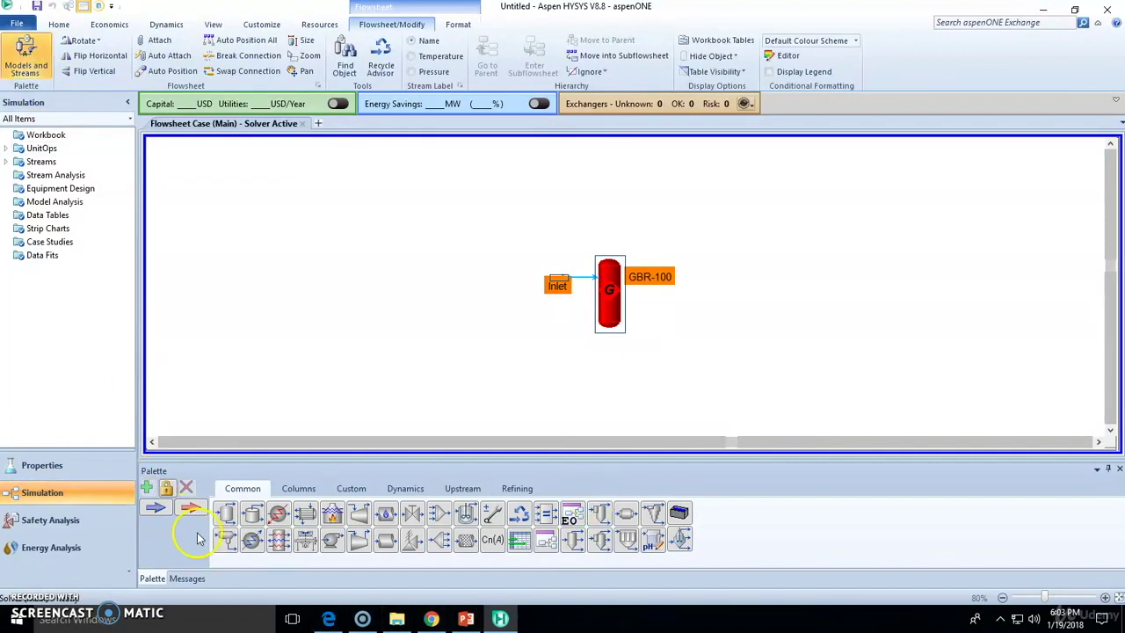
{"action": "left_click", "coordinate": [474, 217]}
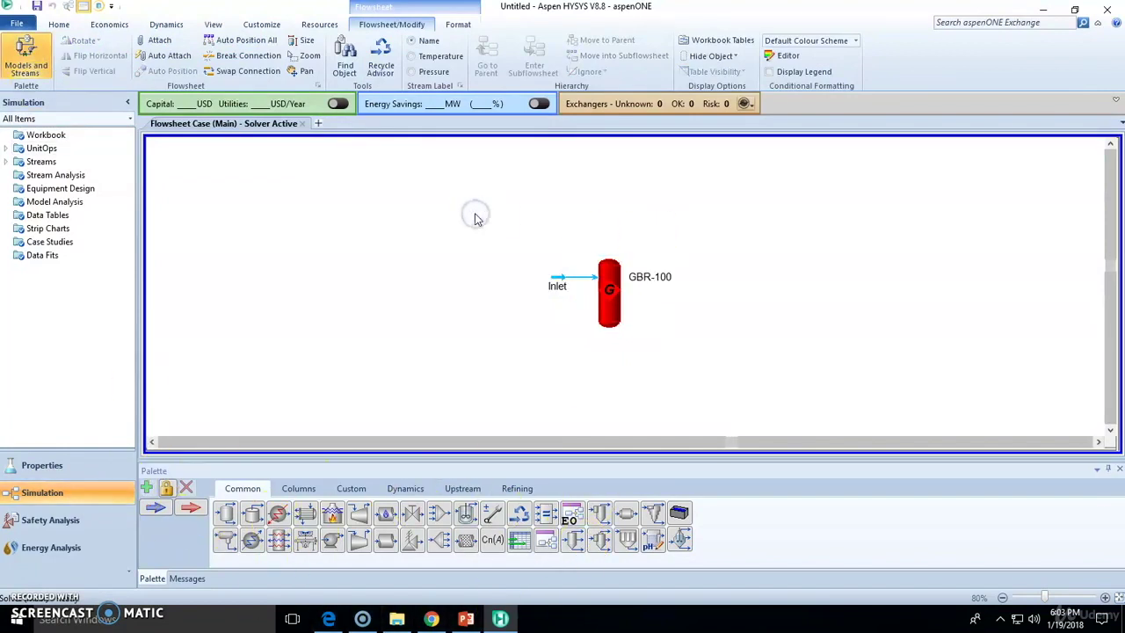